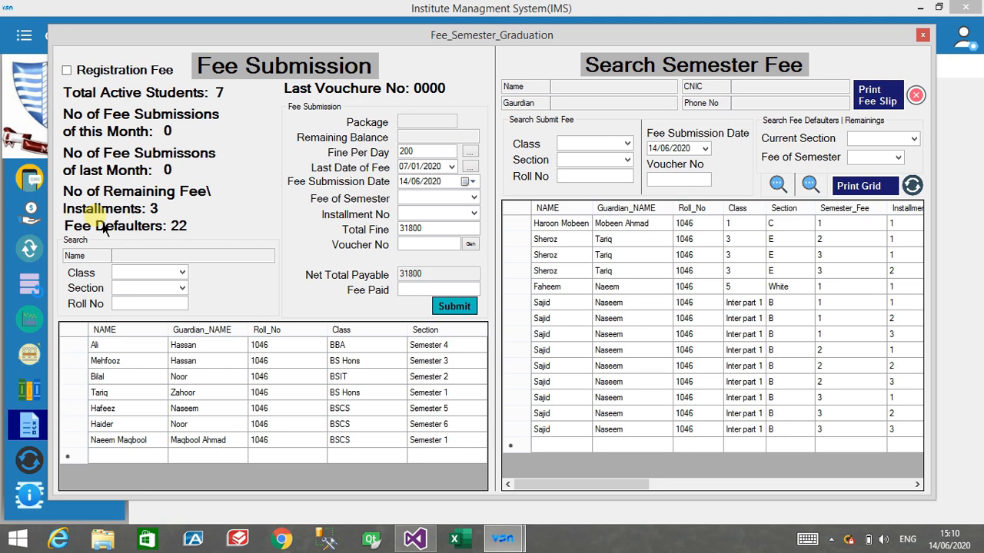
Set the fee of semester to 1 for the selected BSIT Semester 2 student
left_click(71, 73)
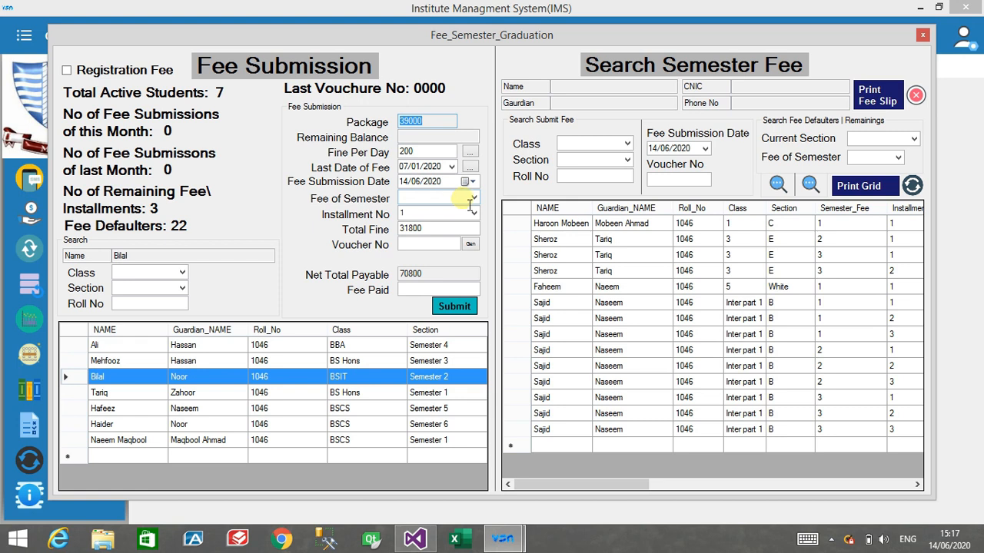
left_click(424, 219)
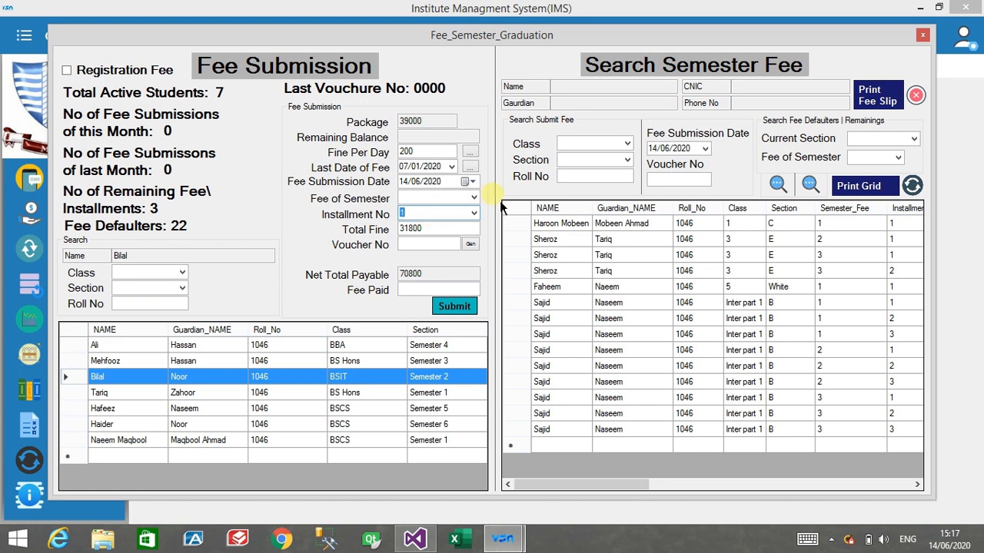
left_click(474, 199)
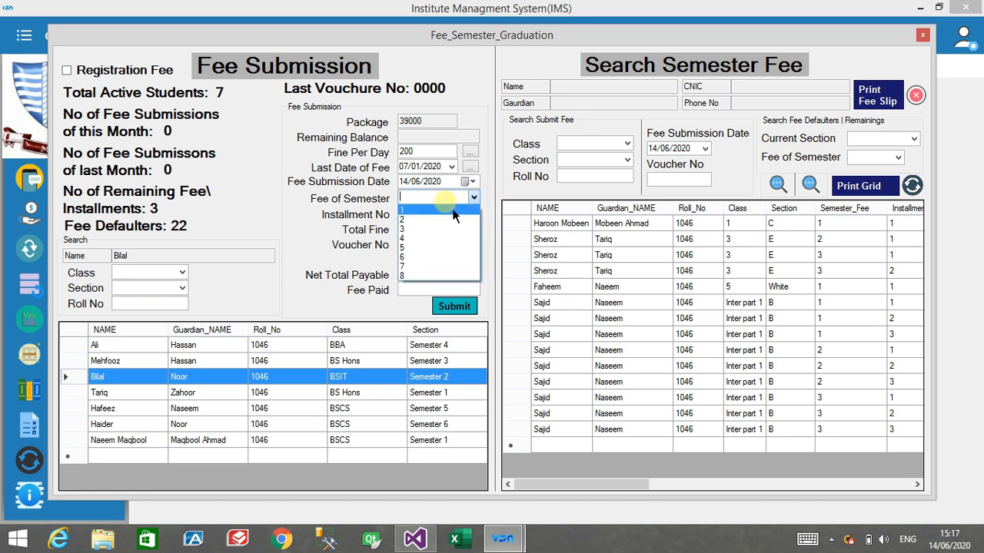
left_click(445, 210)
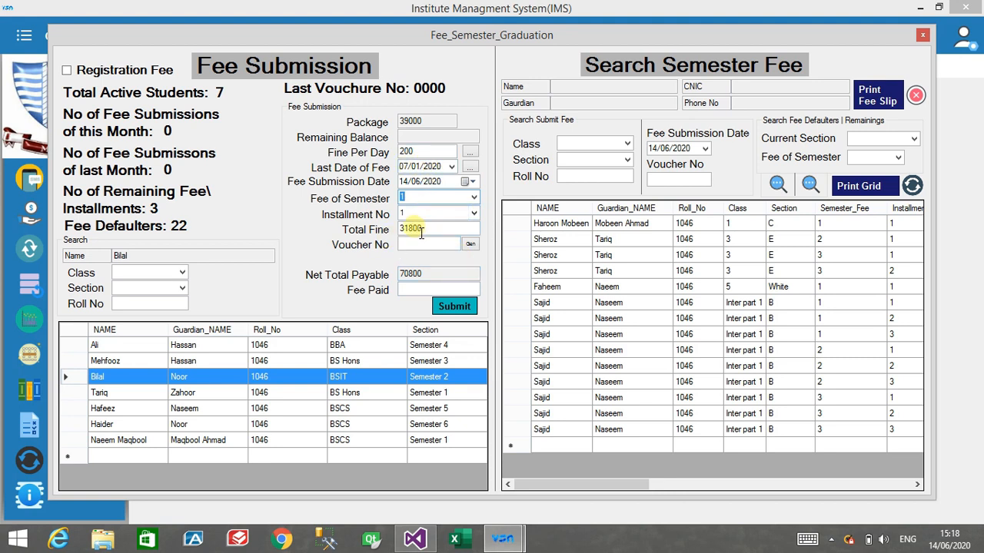
Update the last date of fee to 07/06/2020 and save the change
left_click(456, 171)
left_click(550, 186)
left_click(550, 186)
left_click(550, 186)
left_click(550, 186)
left_click(550, 186)
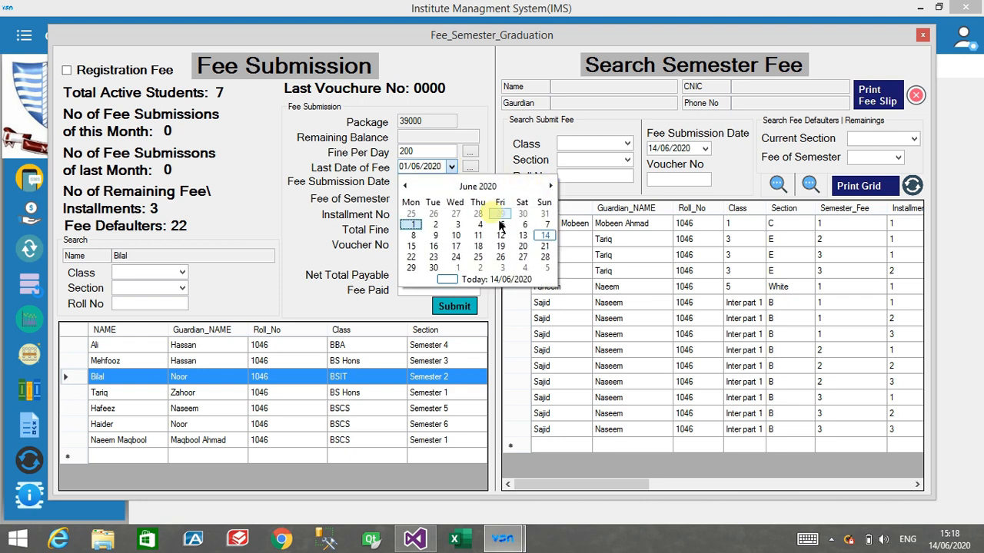
left_click(544, 224)
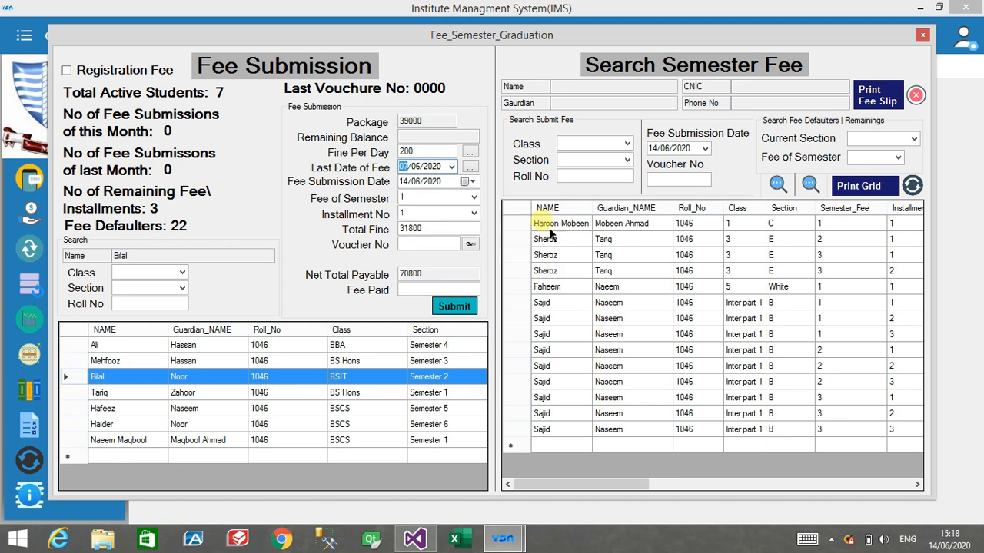
left_click(477, 174)
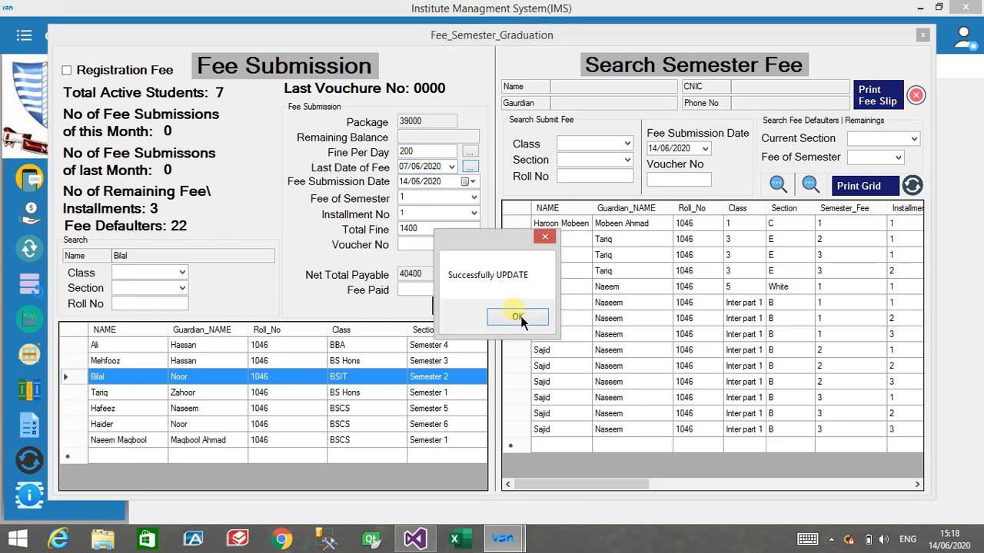
left_click(517, 316)
Generate a voucher number and set the fee paid to 40500
left_click(440, 248)
left_click(471, 245)
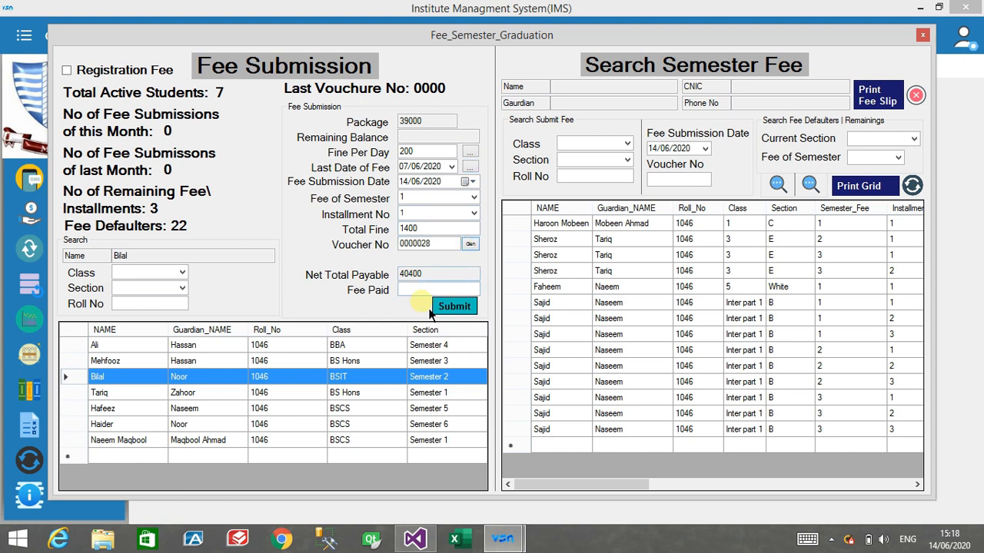
left_click(431, 287)
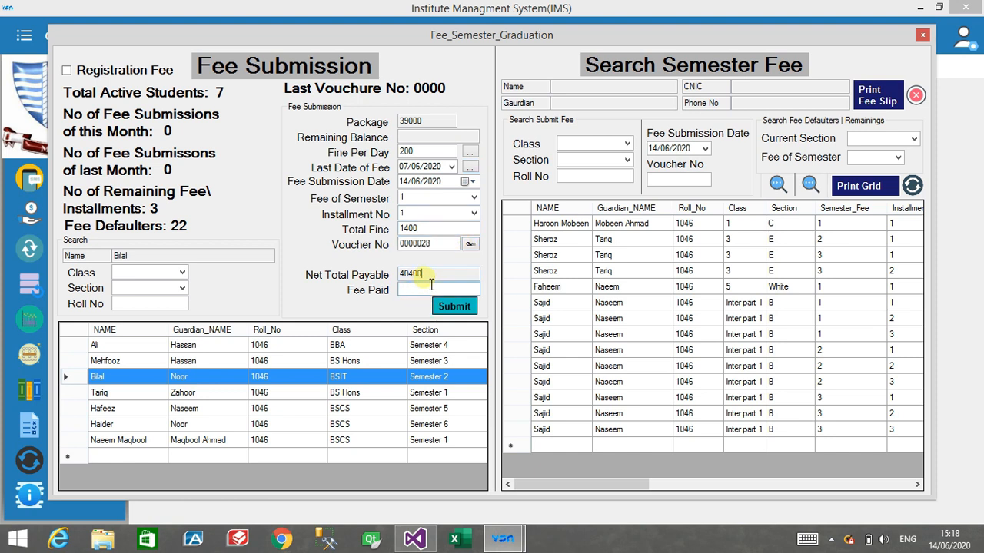
left_click(420, 290)
type("40500")
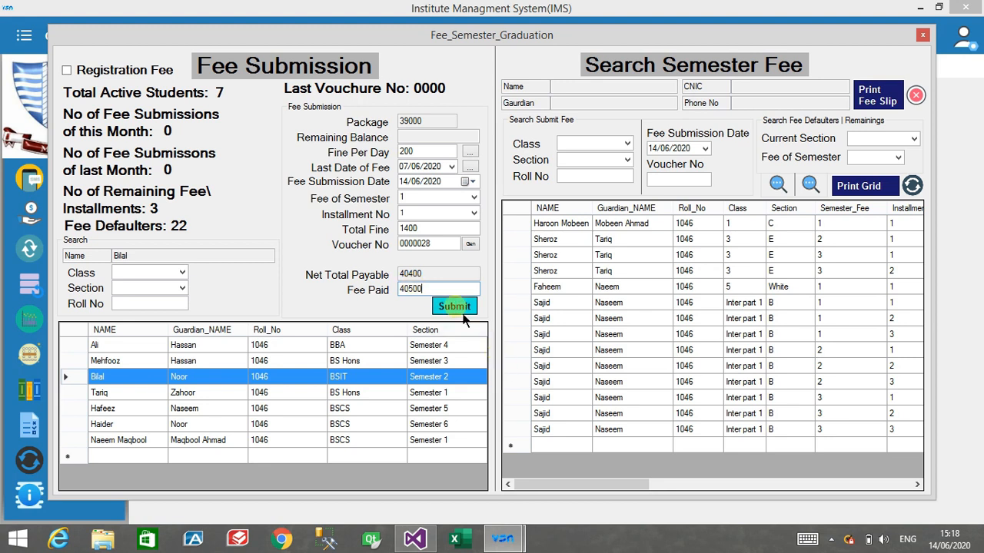
Submit the BSIT student's semester 1 fee payment
double_click(435, 278)
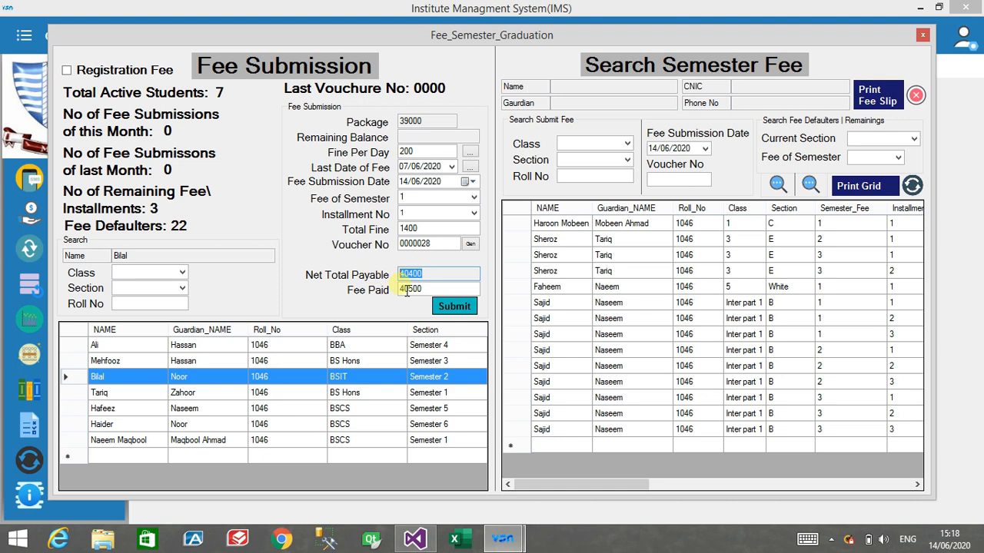
left_click(472, 314)
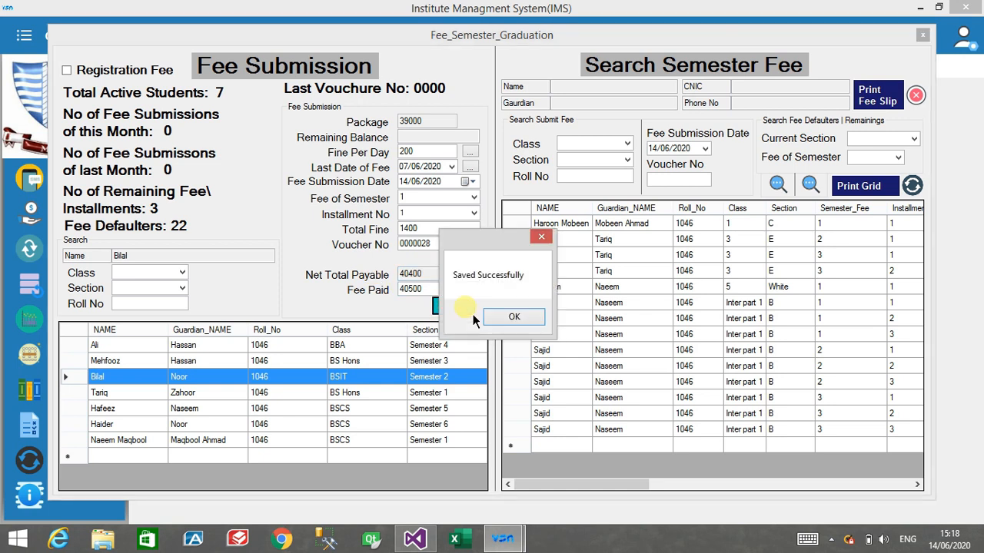
left_click(507, 331)
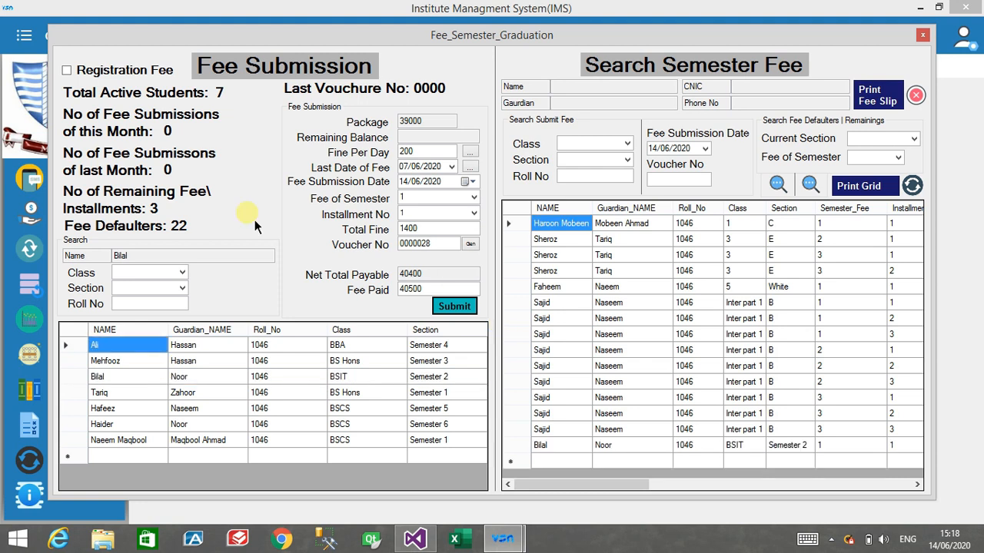
Select the BSIT Semester 2 student again, check the remaining balance, and set the fee of semester to 2
left_click(78, 382)
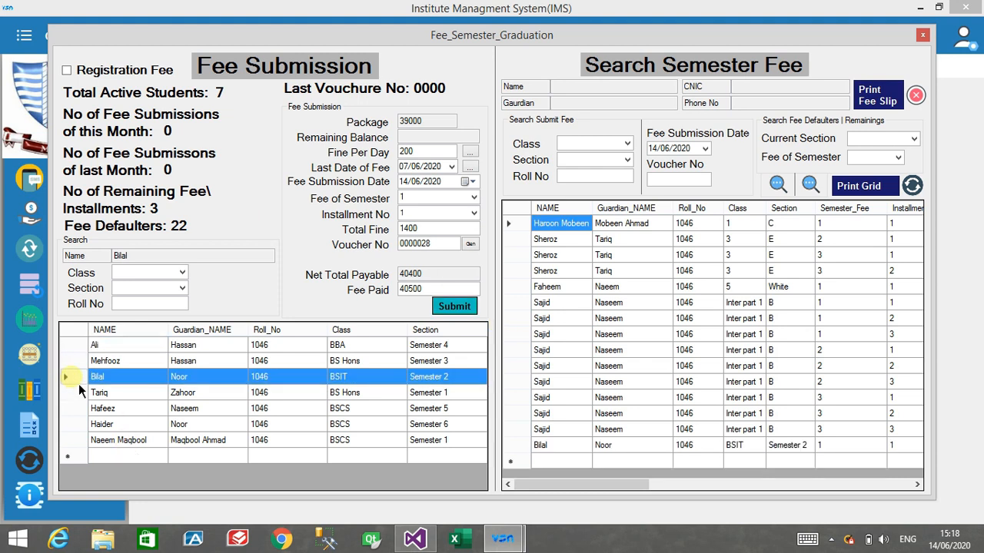
left_click(418, 197)
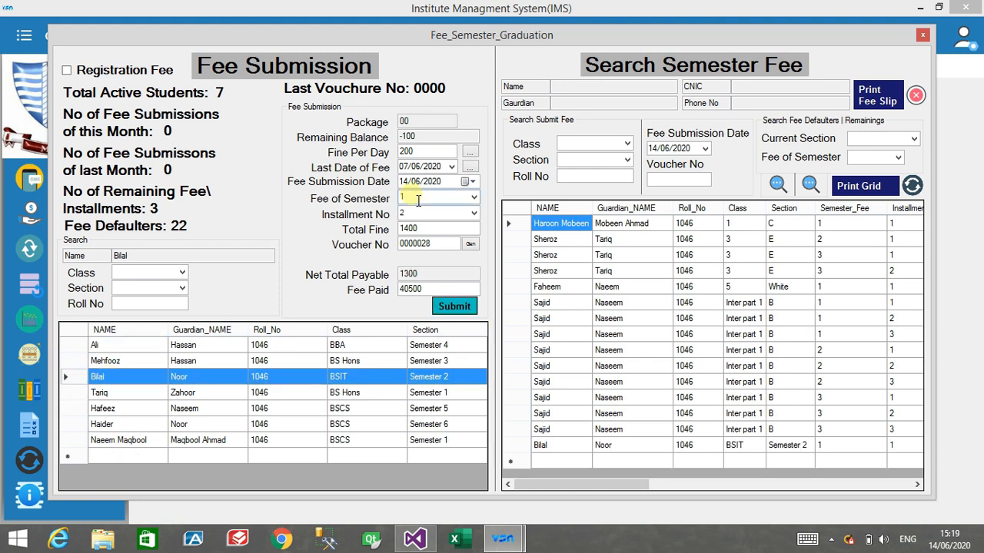
left_click(426, 121)
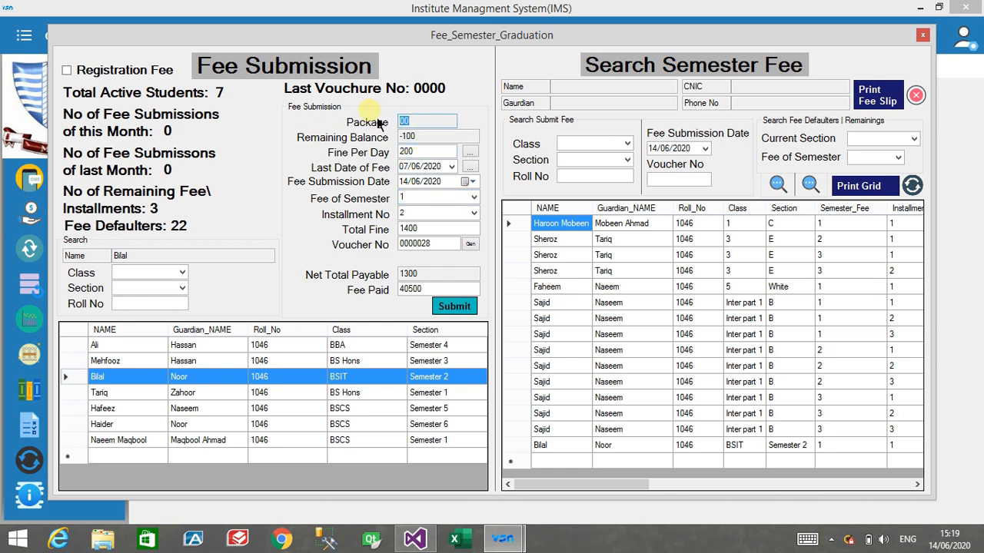
left_click(427, 141)
left_click_drag(427, 143, 342, 157)
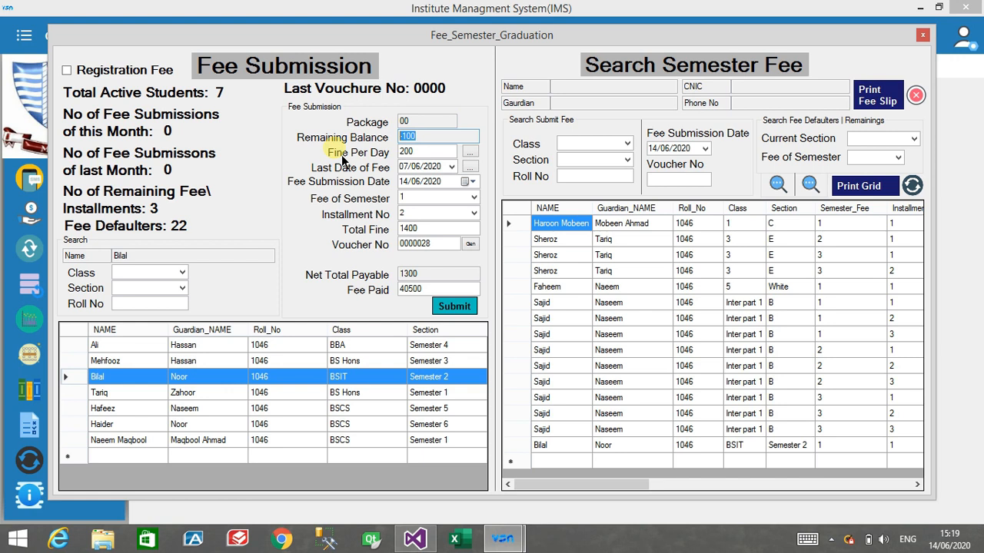
left_click(474, 198)
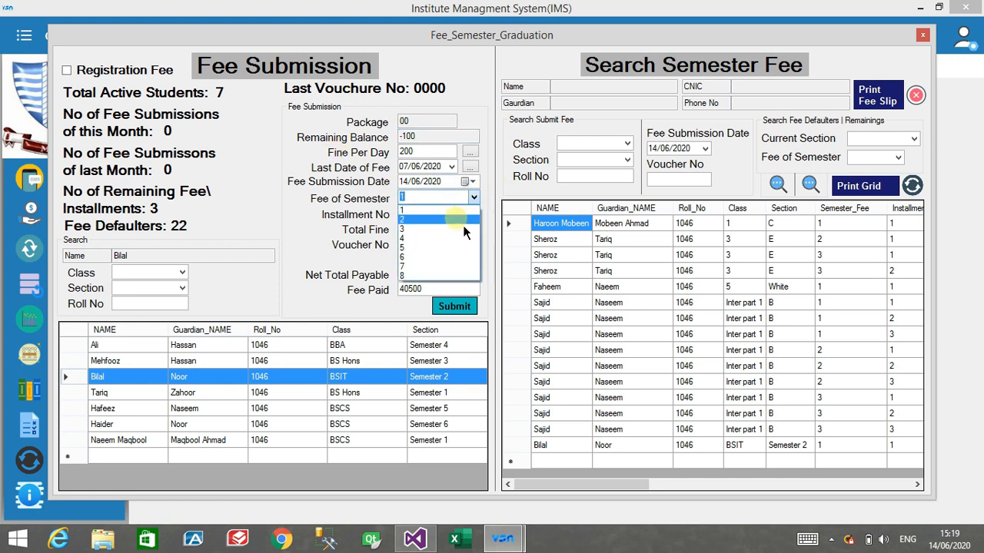
left_click(462, 223)
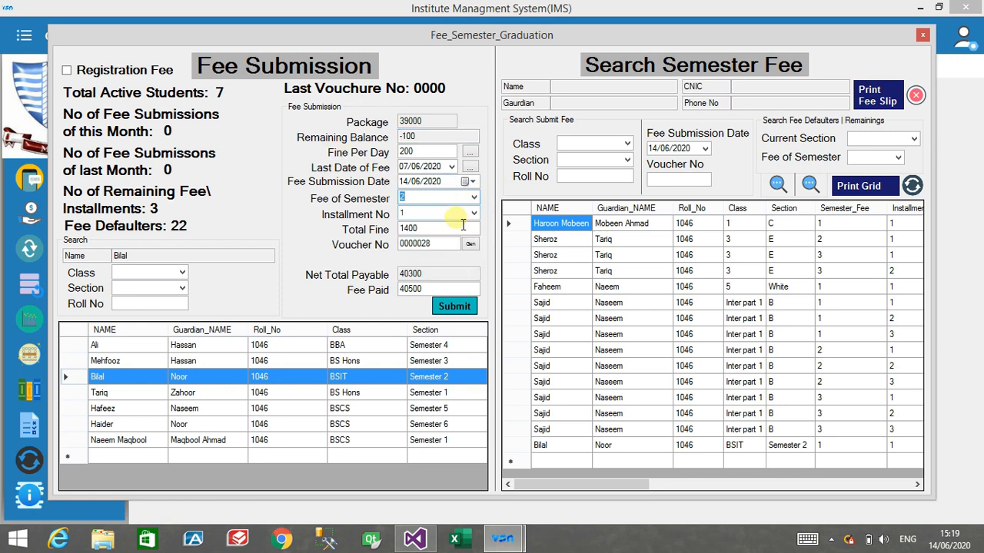
left_click(421, 213)
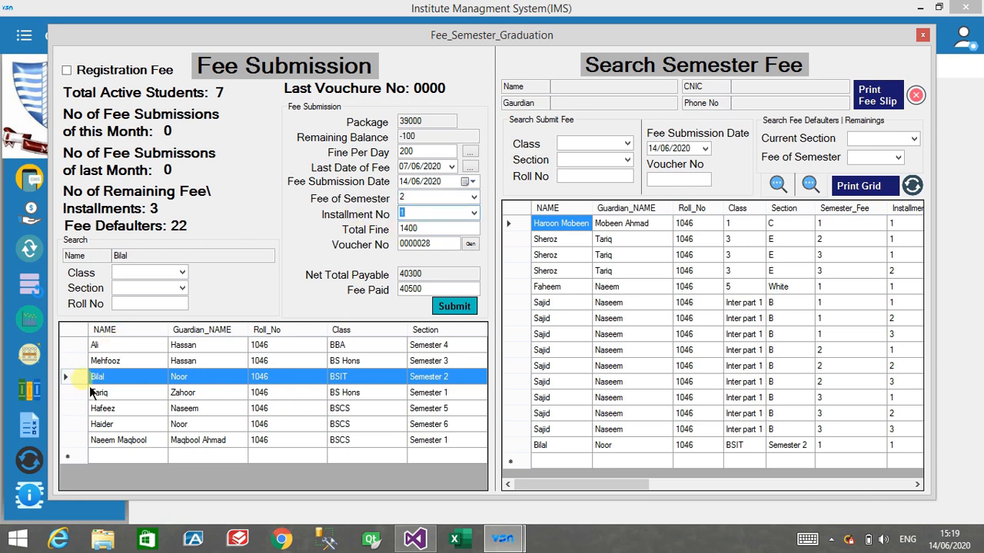
Set the fee paid to 40300 and submit the BSIT student's semester 2 fee
left_click(445, 292)
key("BackSpace")
key("BackSpace")
key("BackSpace")
key("BackSpace")
key("BackSpace")
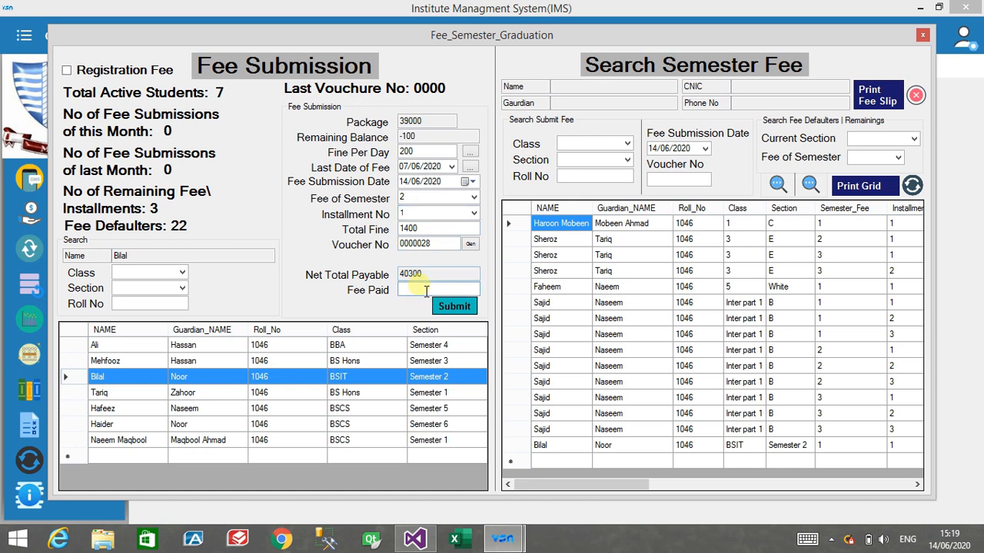
type("40300")
left_click(458, 309)
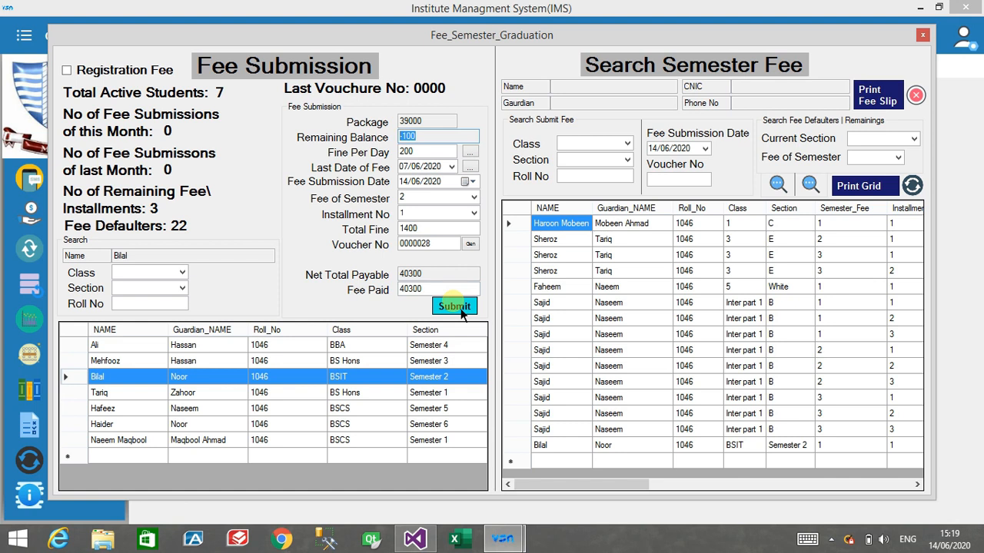
left_click(461, 309)
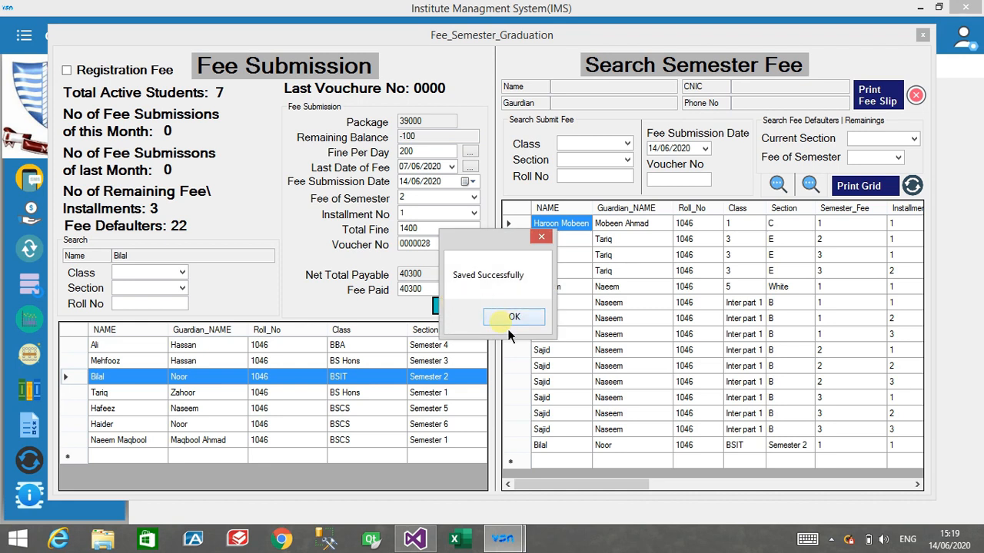
left_click(512, 317)
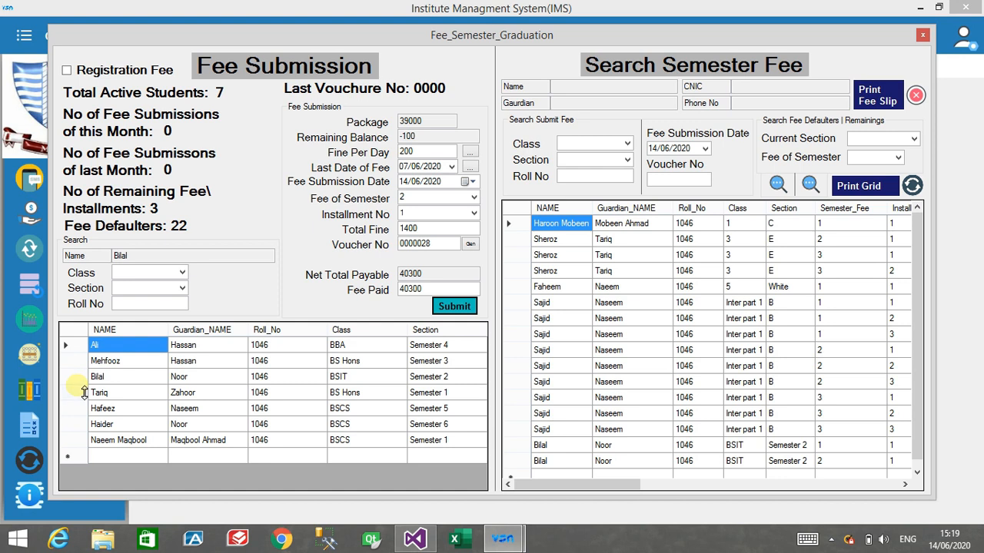
Select the BS Hons Semester 1 student in the student list for a fee entry
left_click(80, 380)
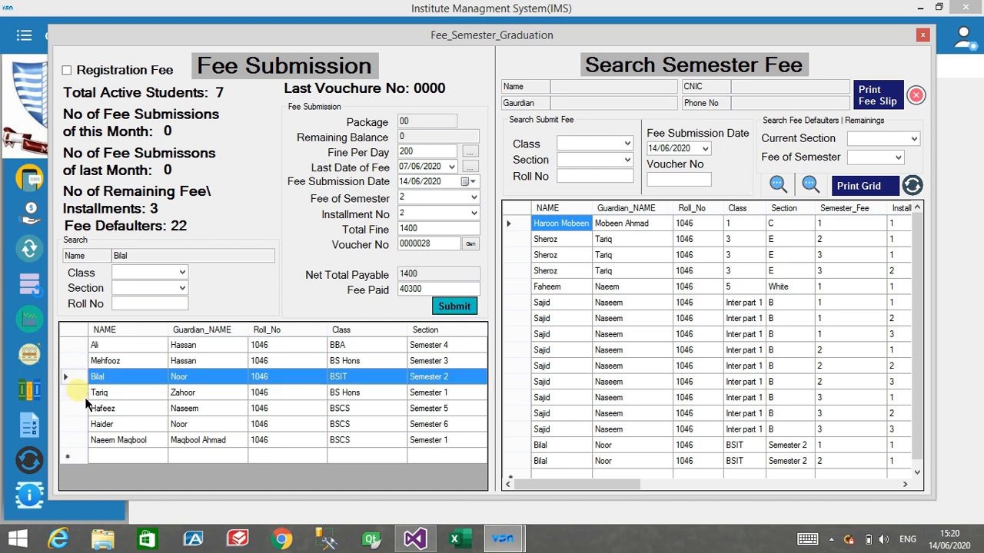
left_click(83, 394)
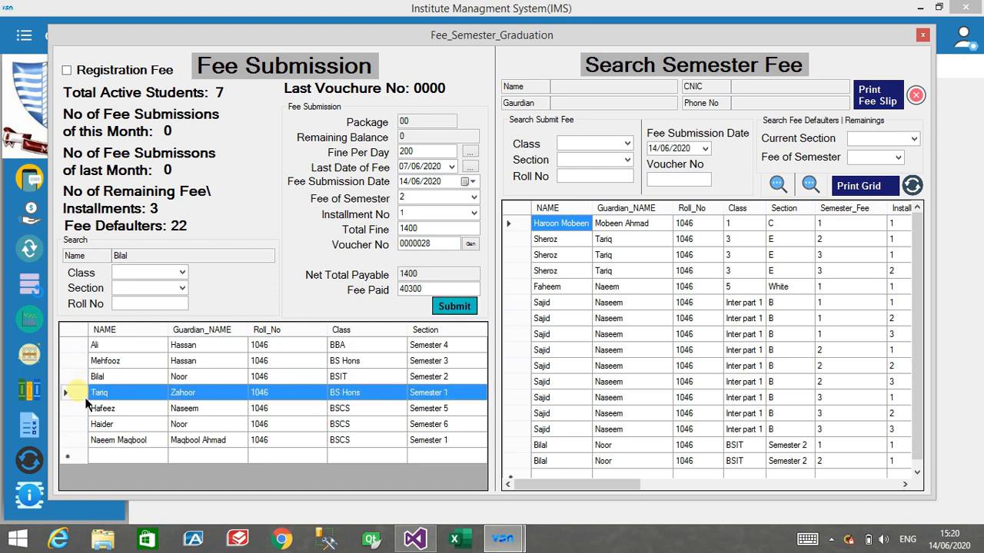
double_click(442, 129)
Set the fee paid to 15000 and submit the BS Hons student's first installment for semester 2
double_click(432, 290)
left_click(436, 290)
key("BackSpace")
key("BackSpace")
key("BackSpace")
key("BackSpace")
key("BackSpace")
type("15000")
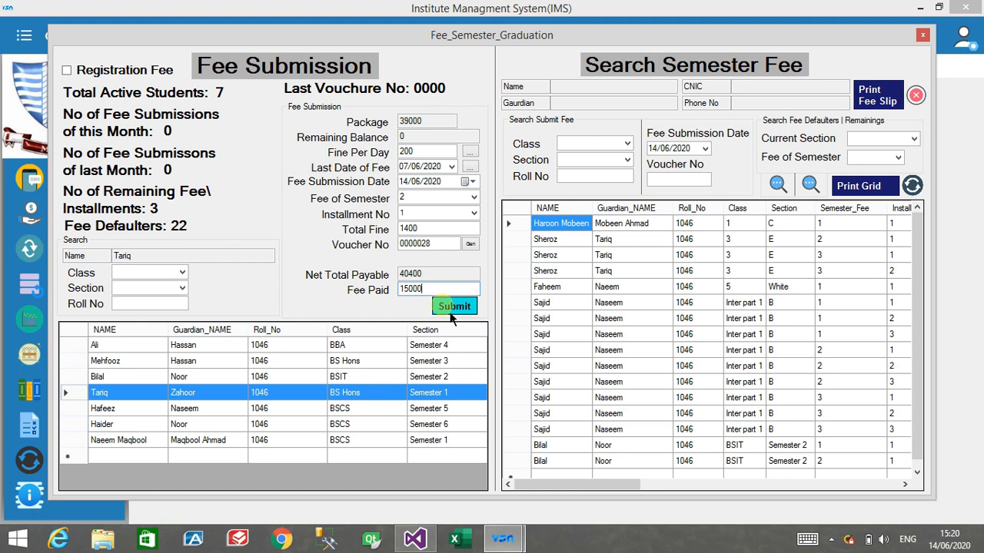
left_click(453, 310)
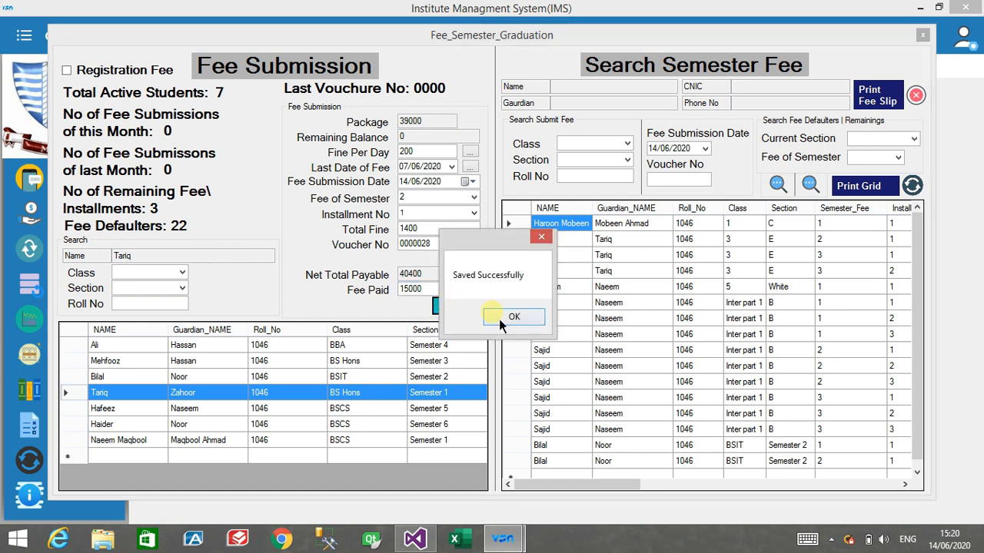
left_click(499, 317)
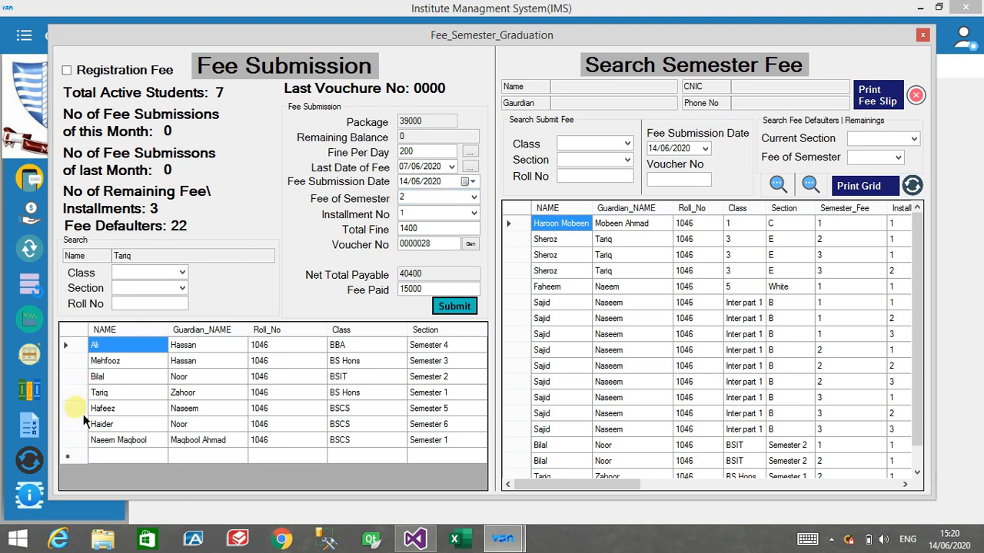
Select the BS Hons Semester 1 student again and submit installment 2 with 15000 as the fee paid
left_click(83, 394)
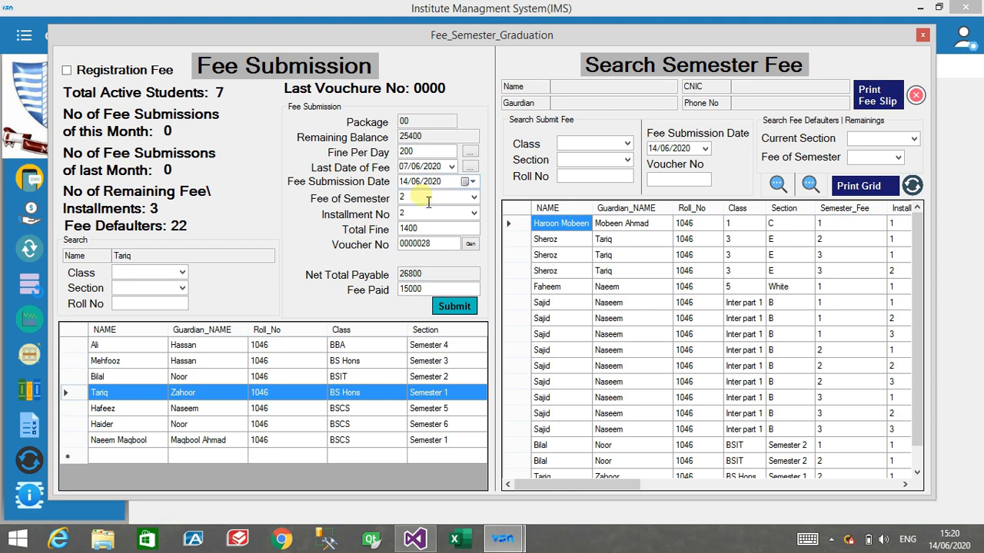
left_click_drag(423, 215, 387, 228)
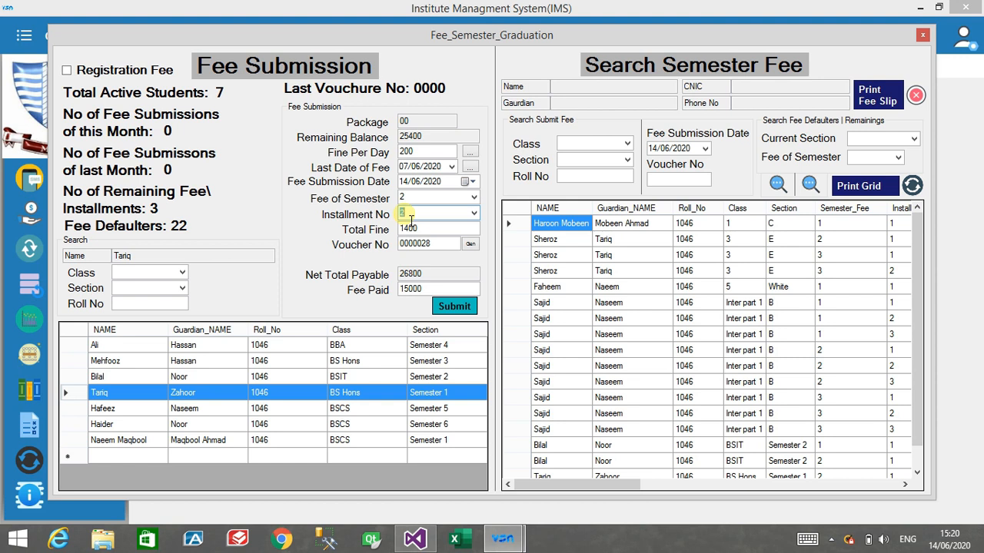
left_click_drag(419, 136, 381, 142)
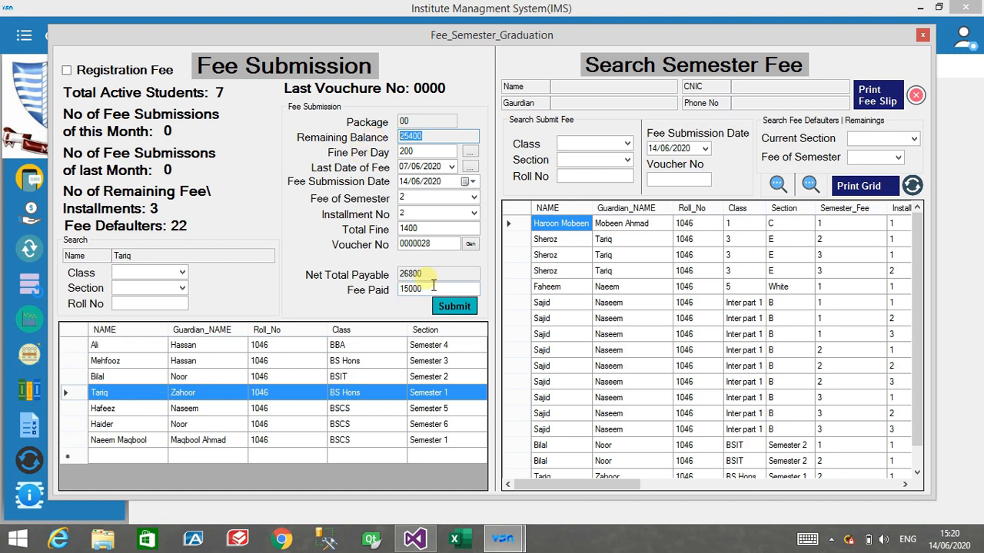
left_click_drag(435, 289, 347, 291)
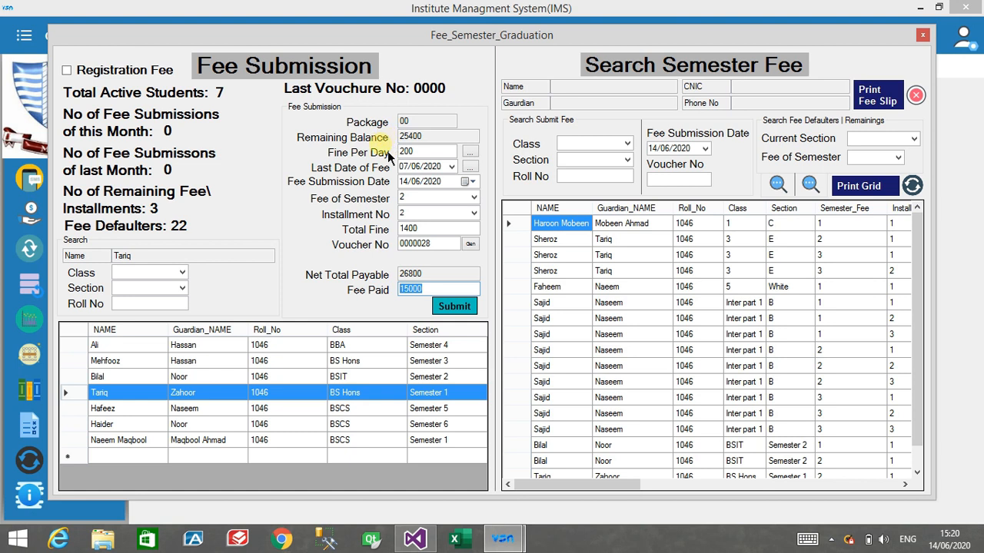
left_click(454, 307)
left_click(537, 323)
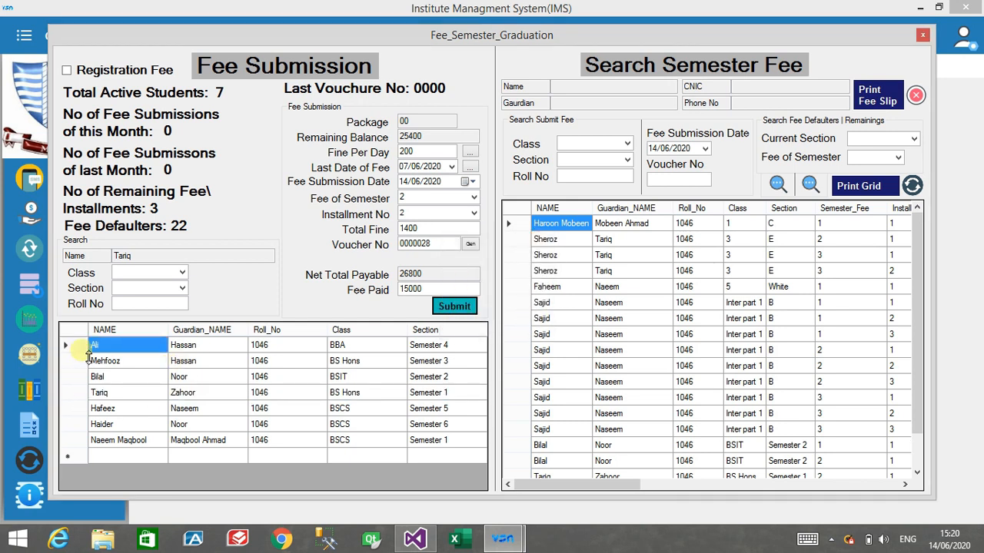
Select the BS Hons Semester 1 student for installment 3 of semester 2 and check the remaining balance
left_click(89, 366)
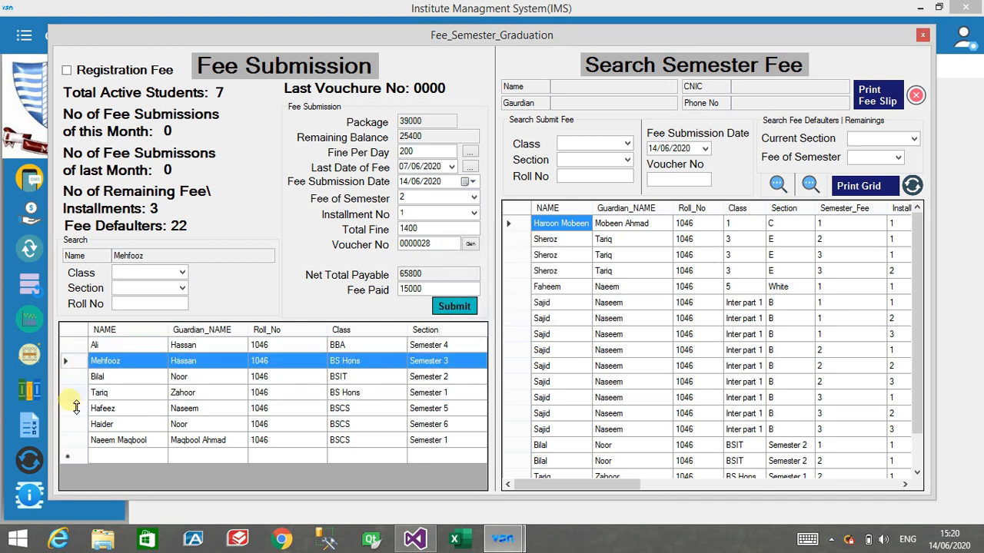
left_click(77, 396)
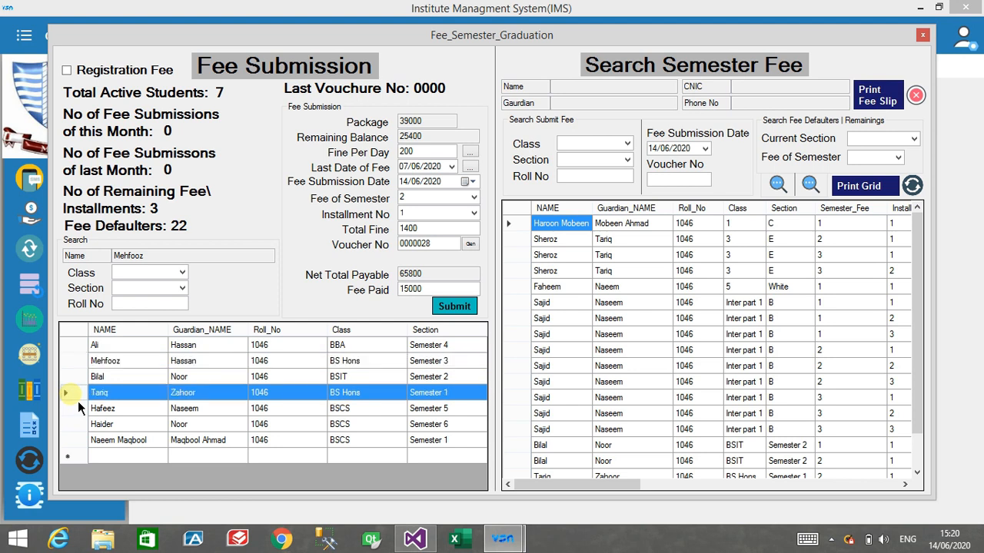
left_click(415, 214)
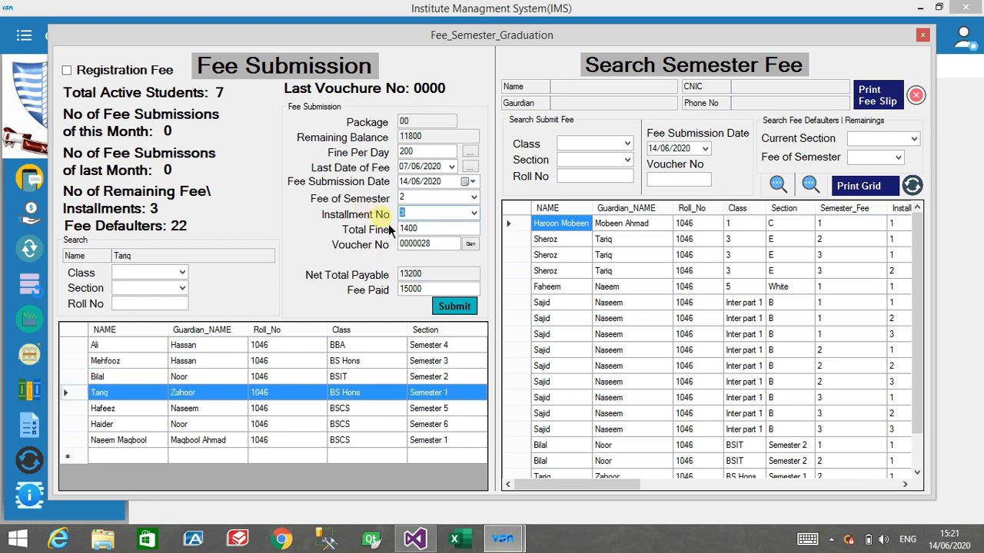
left_click(437, 217)
left_click(418, 198)
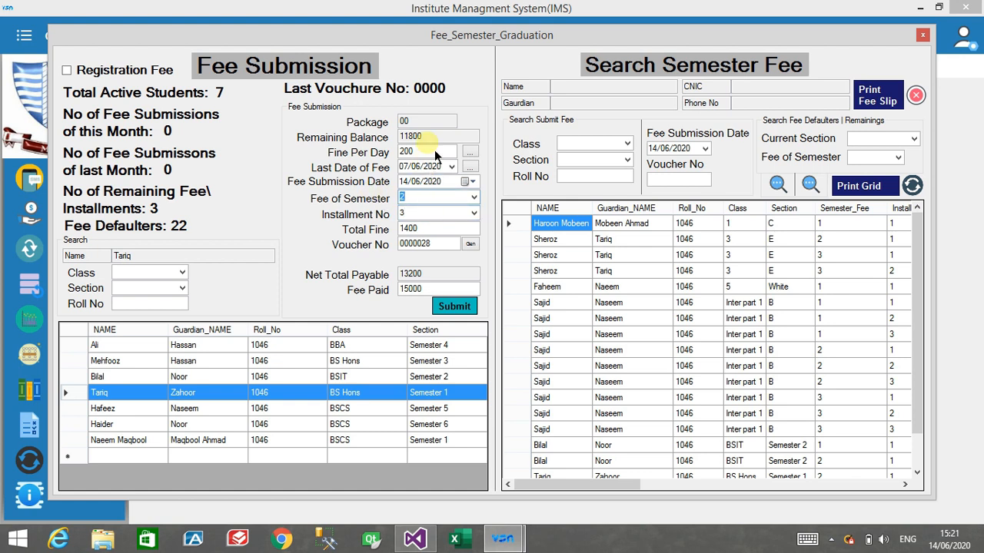
left_click_drag(423, 136, 380, 143)
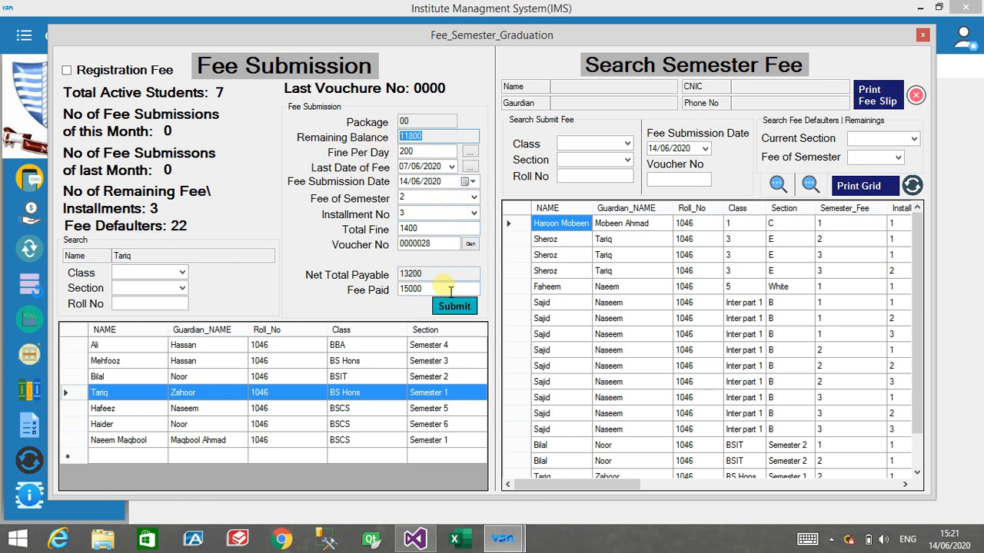
Set the fee paid to 11800 and submit the BS Hons student's installment 3 for semester 2
left_click_drag(449, 294, 329, 318)
type("11")
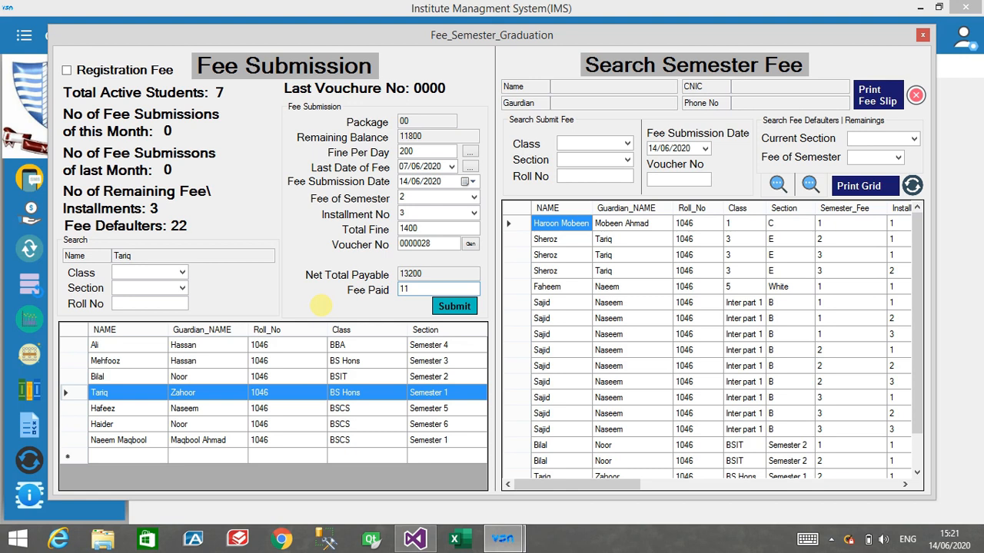
type("800")
left_click(463, 312)
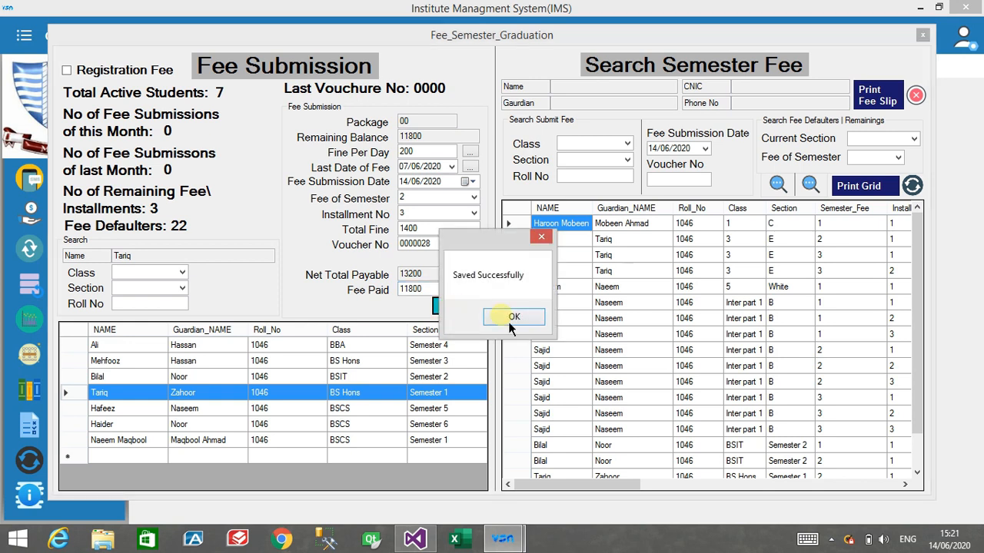
left_click(508, 321)
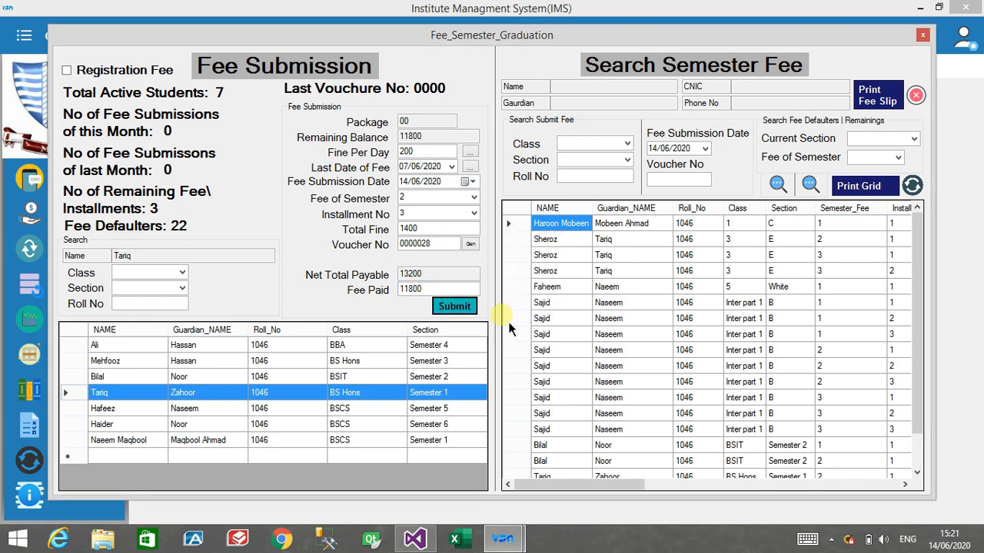
Reselect the BS Hons Semester 1 student and examine the installment 3 record's fee paid, remaining payable fee and package fee in the submitted fees
left_click(74, 397)
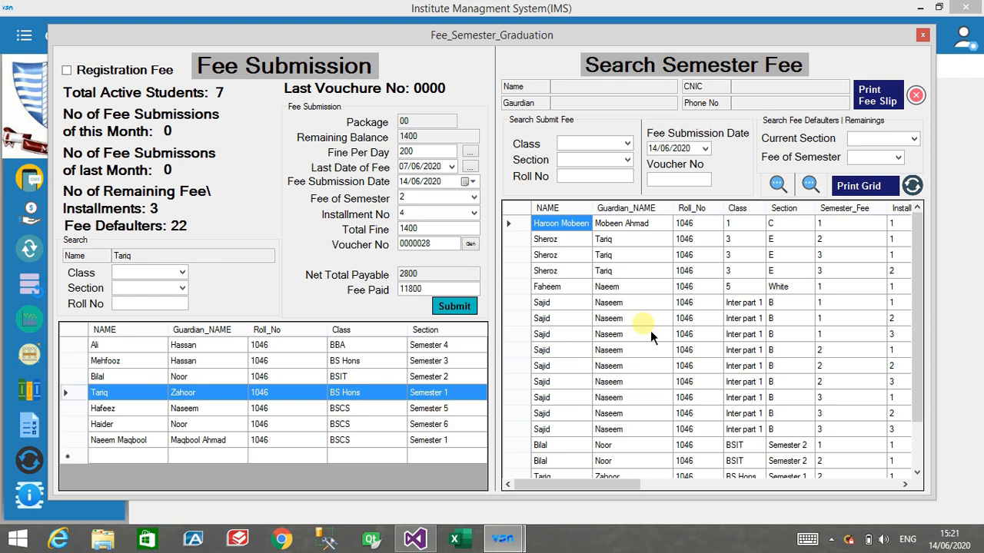
scroll(673, 326, "down", 2)
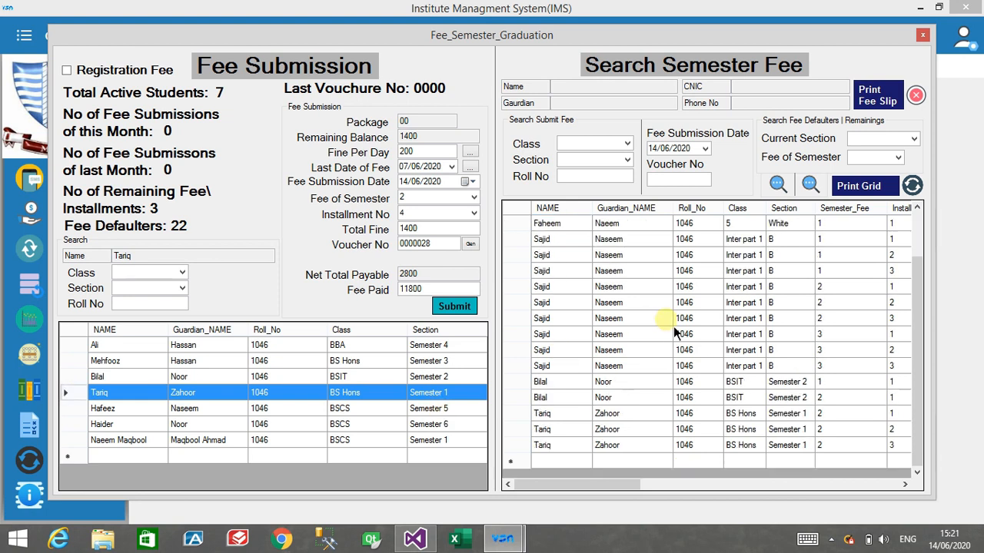
left_click(629, 450)
key("Right")
key("Right")
key("Right")
key("Right")
key("Right")
key("Right")
key("Right")
key("Right")
key("Right")
key("Right")
key("Right")
key("Right")
key("Right")
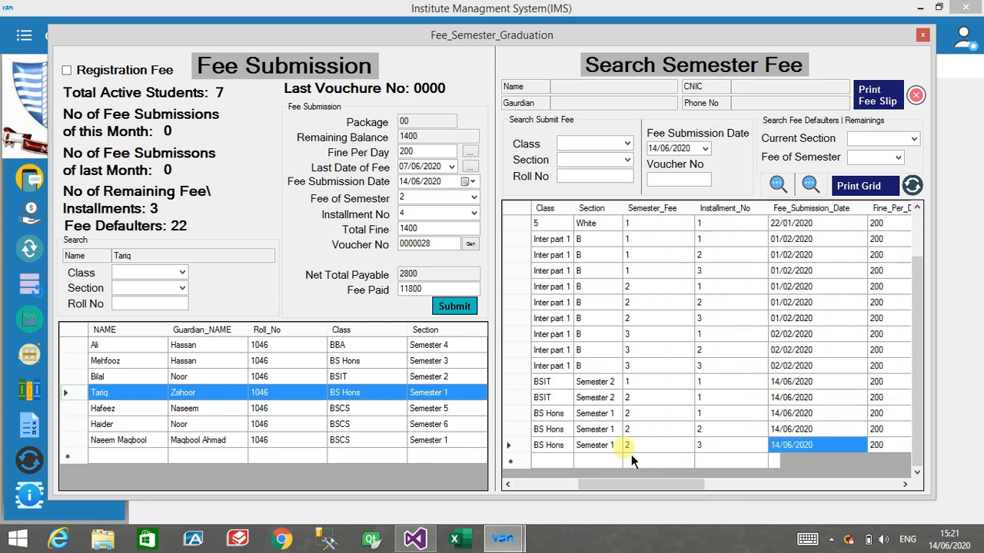
key("Left")
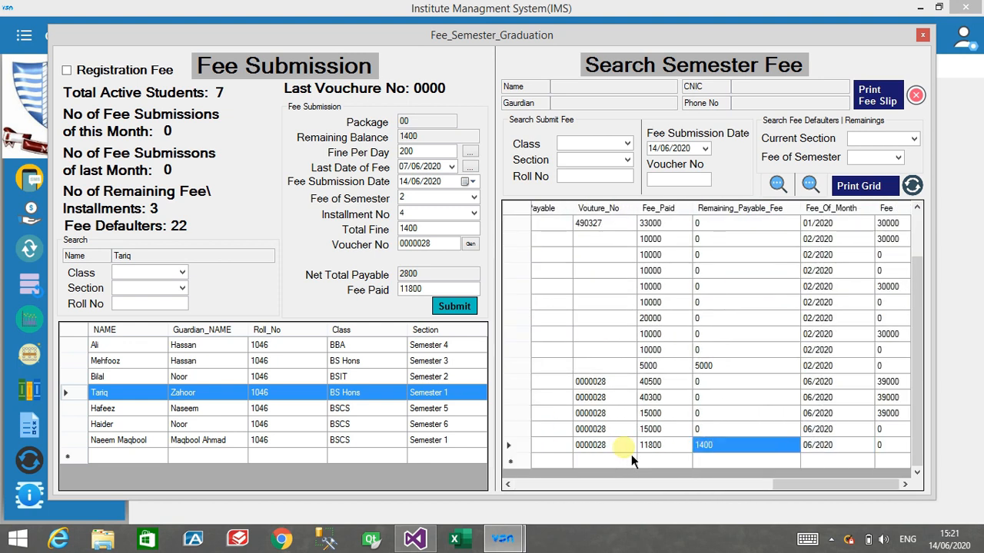
key("Right")
key("Right")
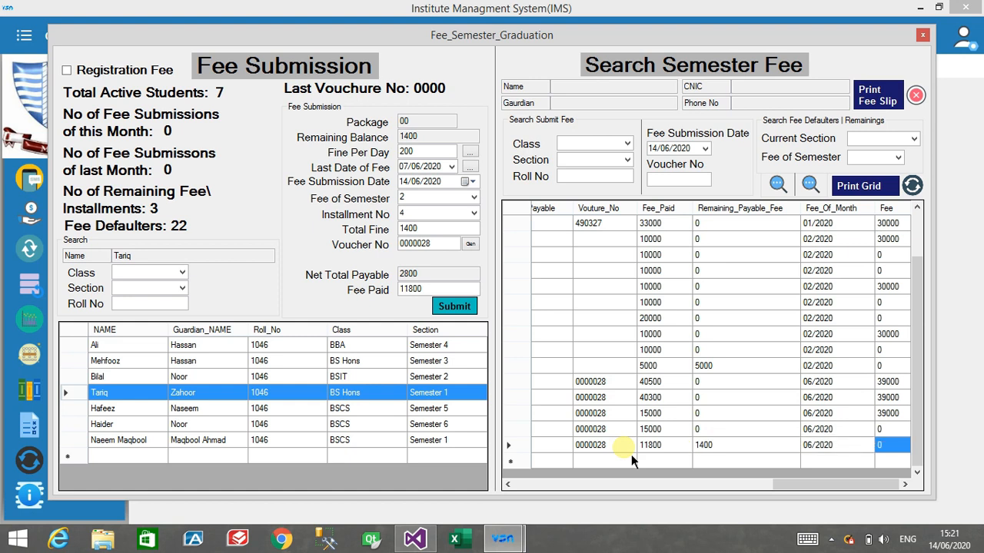
left_click(654, 446)
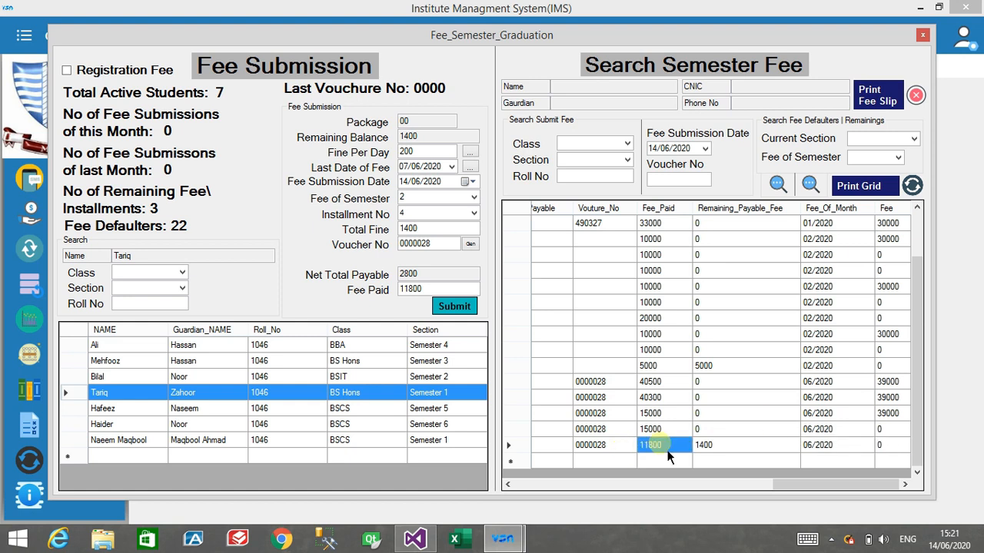
left_click(902, 447)
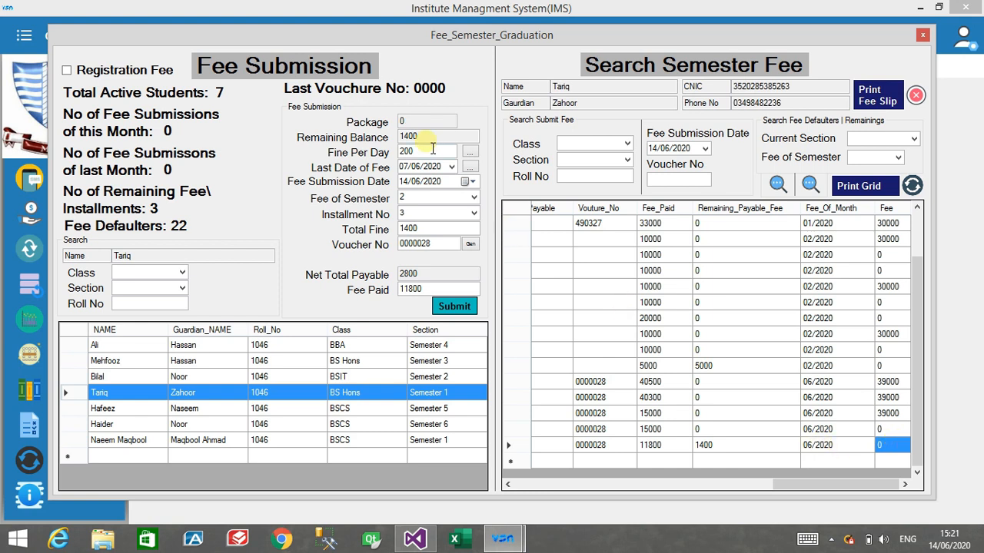
Load the BS Hons Semester 1 student again for installment 4 and check the remaining payable fee in the installment 3 record
left_click(73, 376)
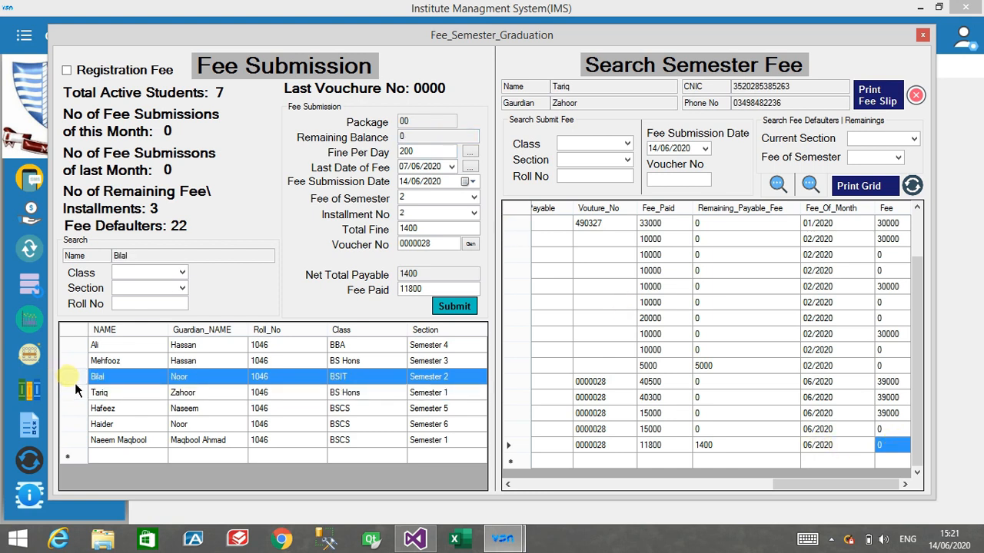
left_click(88, 394)
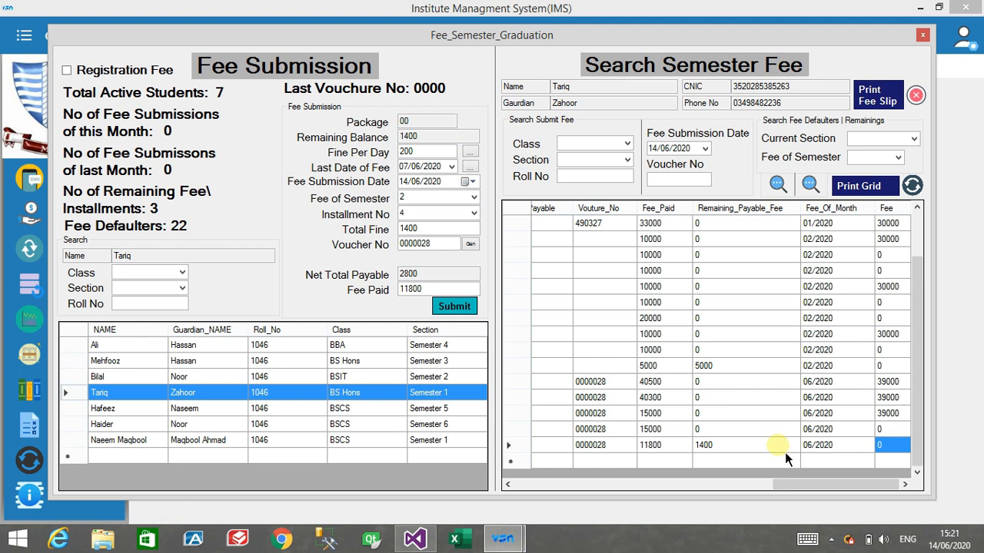
left_click(761, 452)
left_click_drag(802, 489, 834, 488)
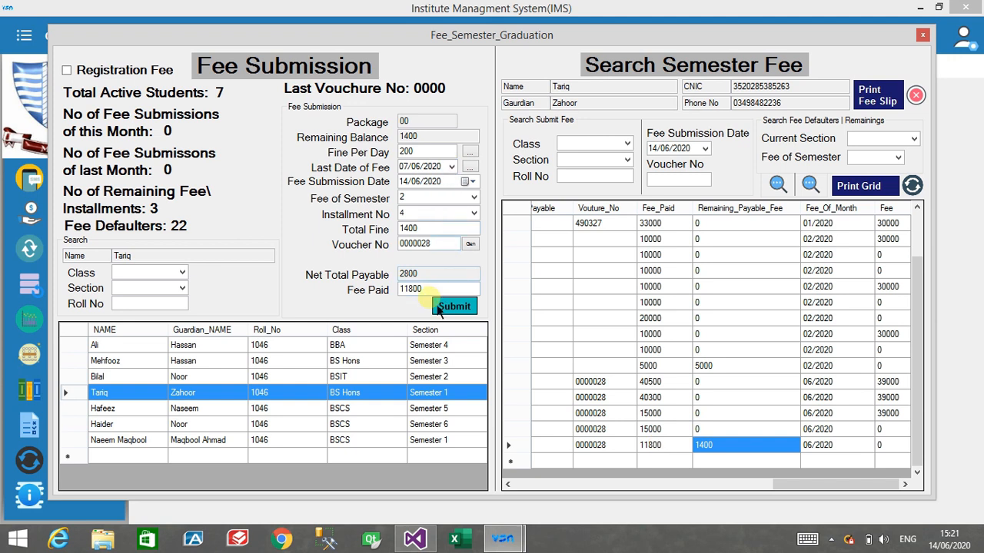
Set the fee paid to 2800 and submit the BS Hons student's installment 4 for semester 2
left_click_drag(435, 294, 285, 299)
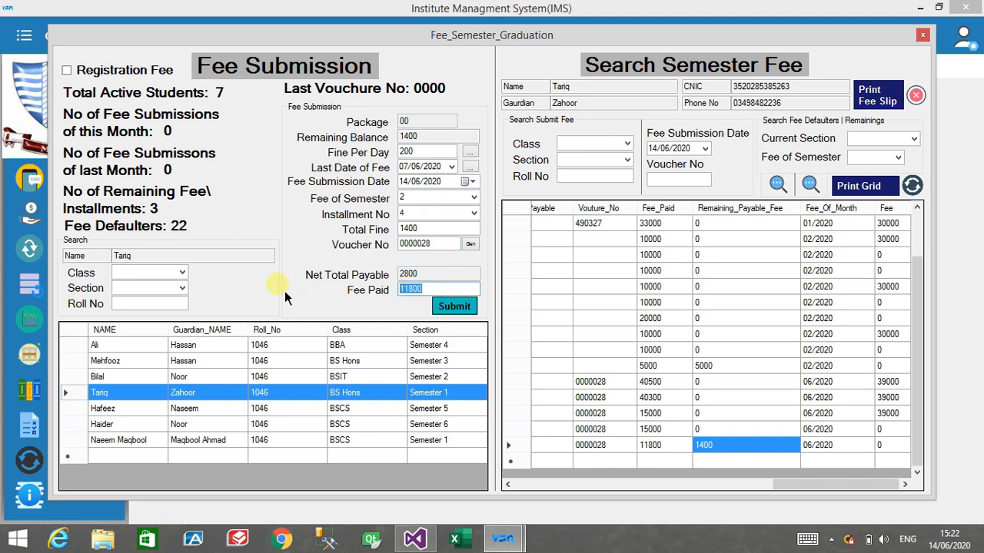
key("BackSpace")
type("2800")
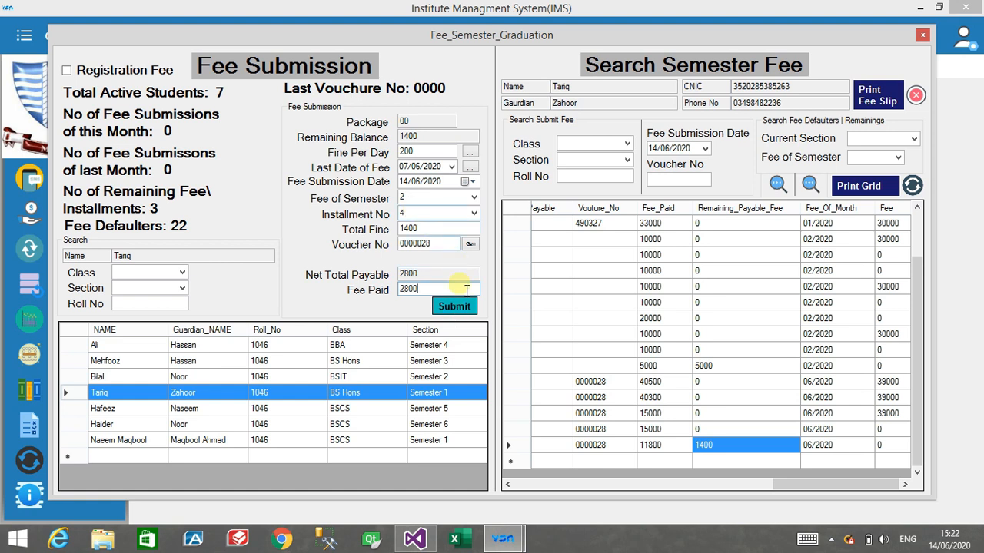
left_click(464, 318)
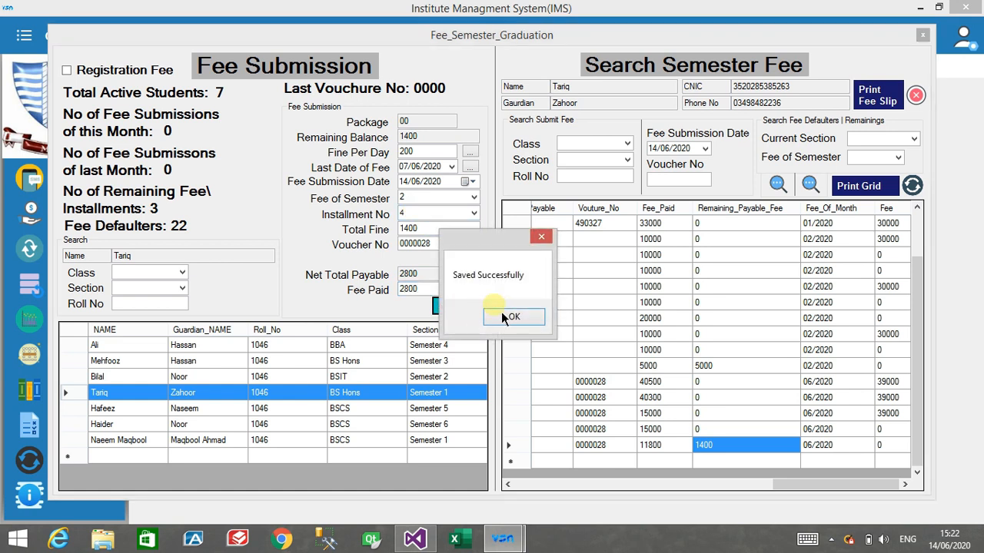
left_click(508, 318)
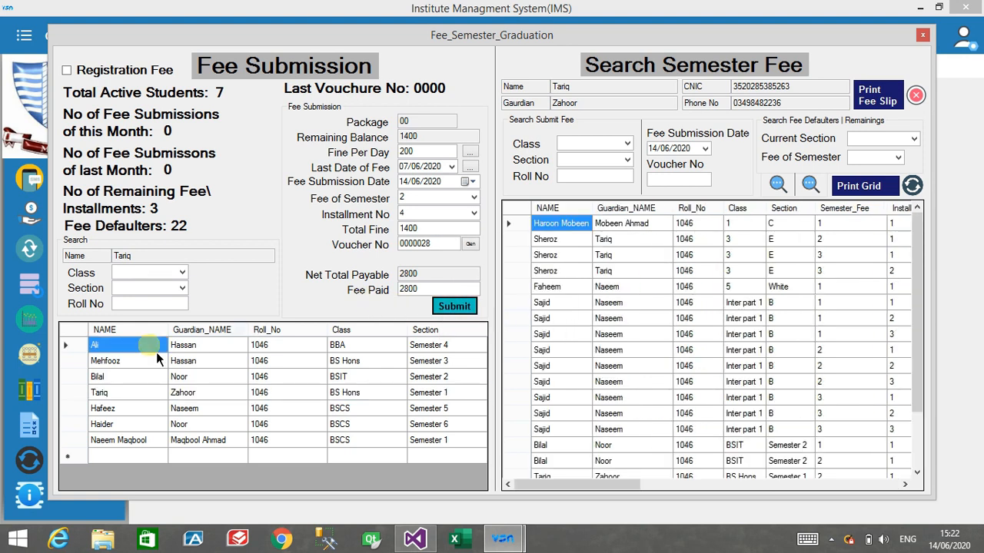
Look through the available installment numbers in the fee submission form without changing the selection
left_click(478, 218)
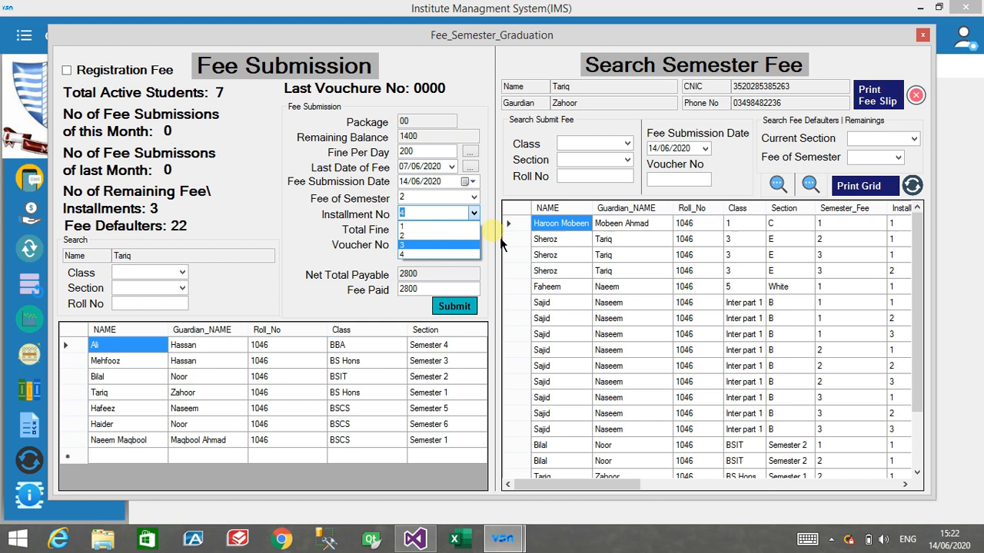
left_click(478, 219)
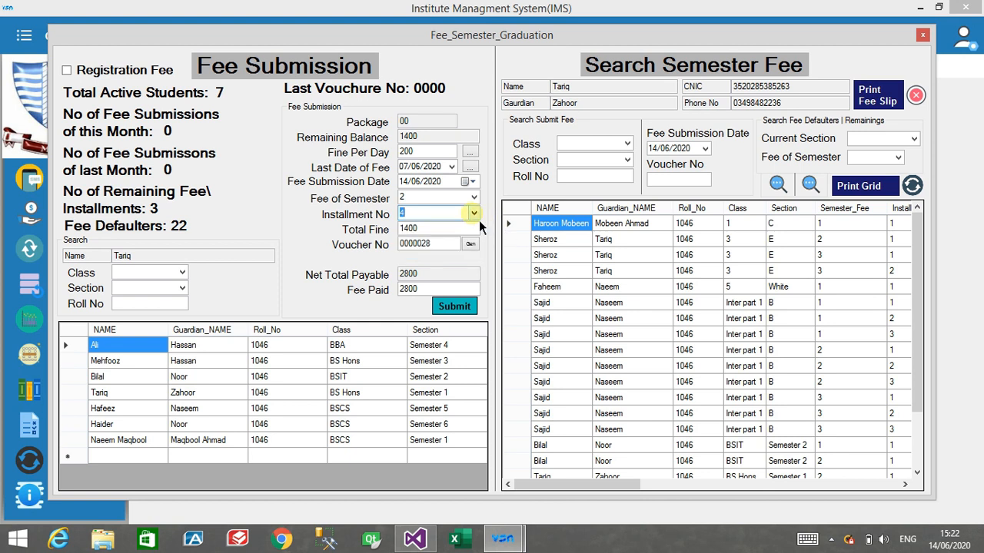
left_click(479, 220)
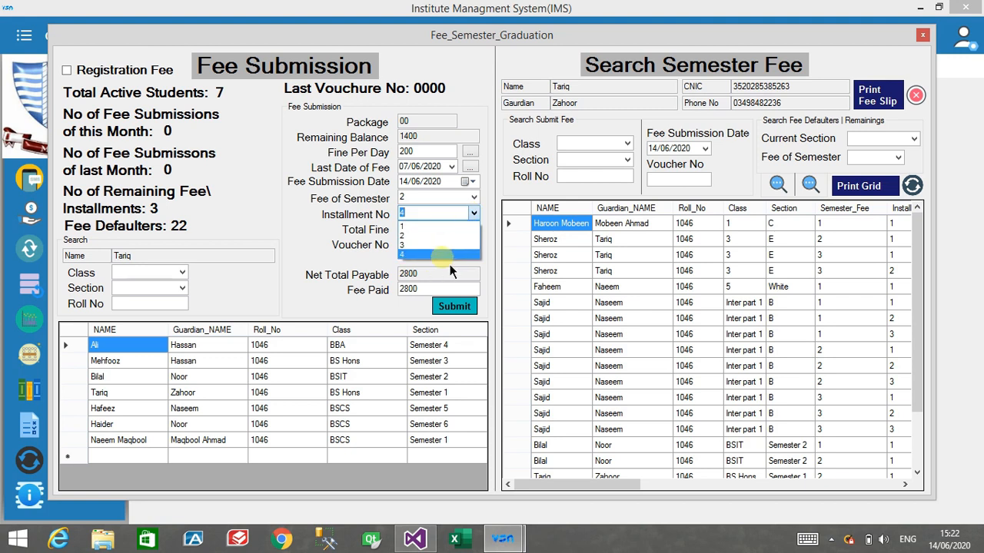
left_click(320, 251)
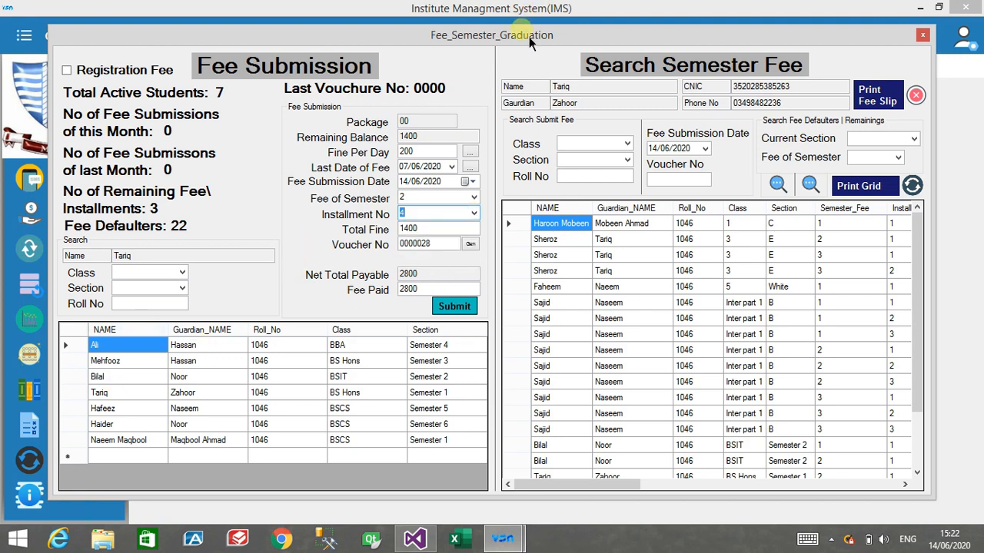
left_click_drag(527, 37, 539, 187)
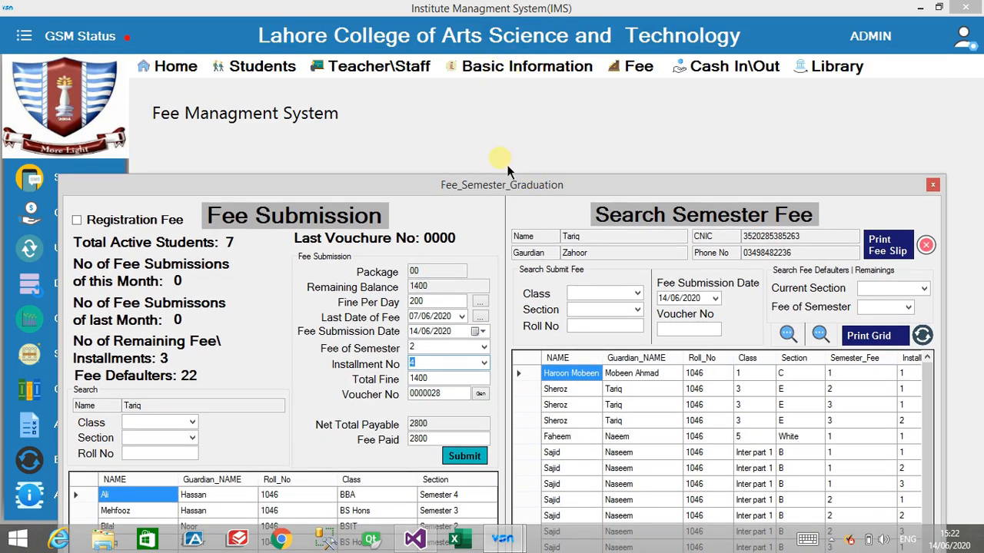
left_click_drag(461, 185, 436, 35)
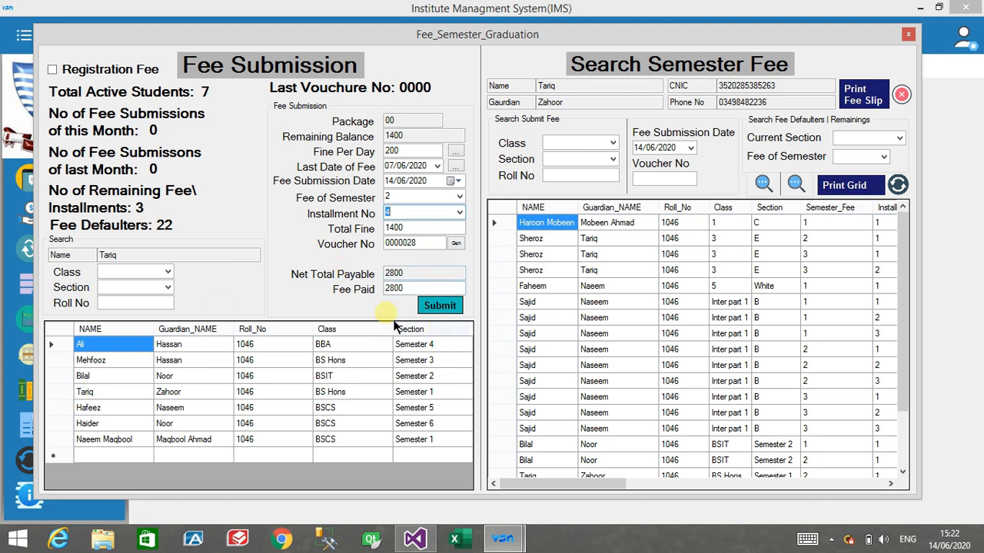
Select the BS Hons Semester 1 student and check the remaining balance and the next installment number
left_click(65, 377)
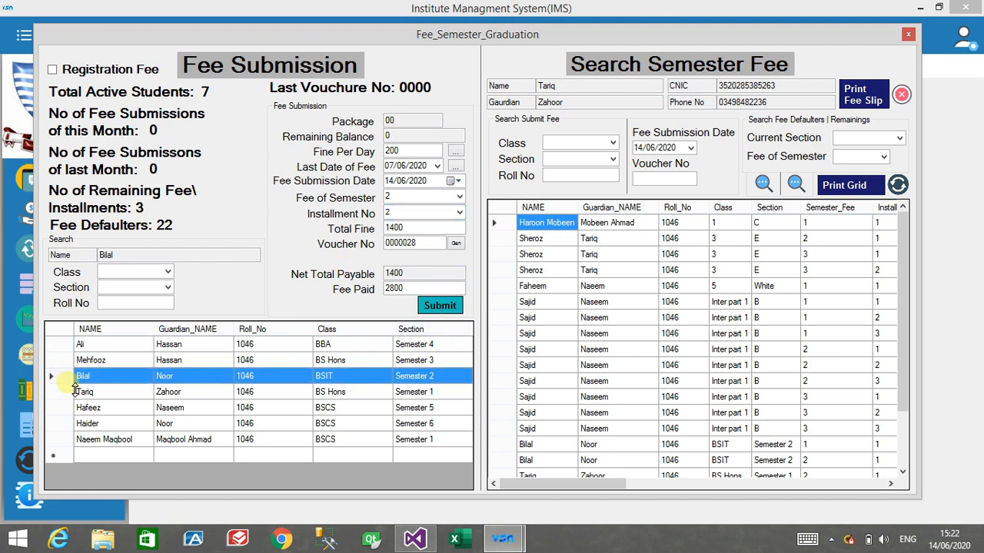
left_click(65, 392)
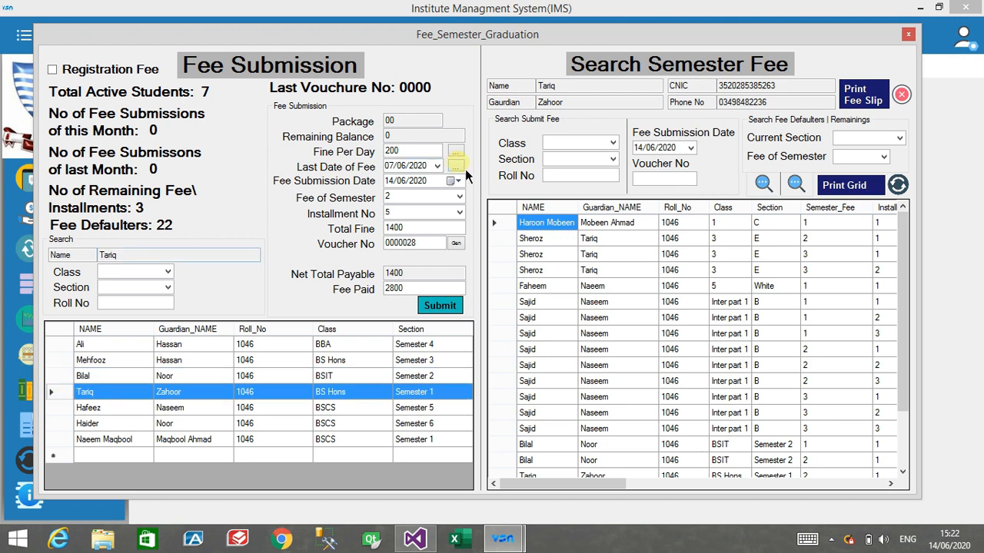
left_click_drag(414, 137, 308, 143)
double_click(397, 215)
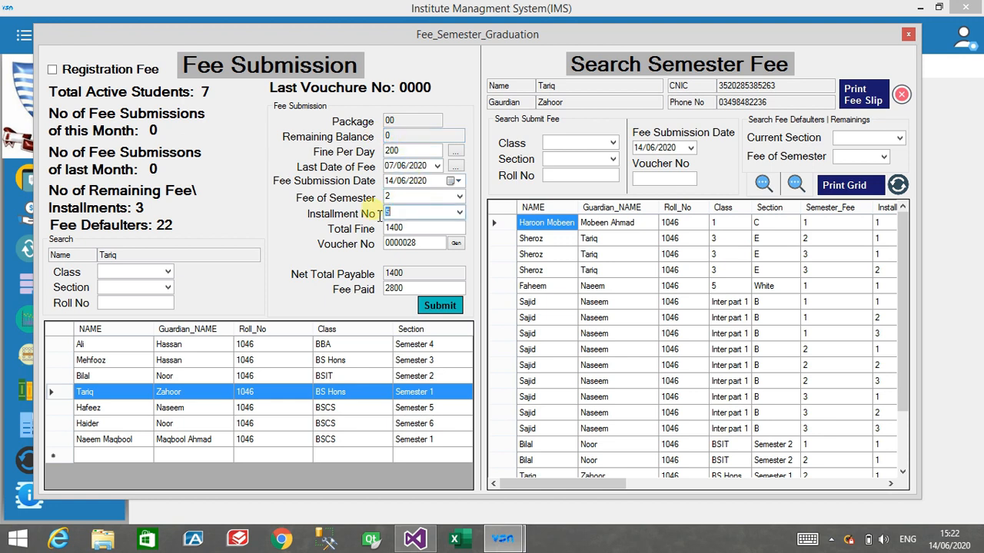
left_click_drag(412, 141, 341, 140)
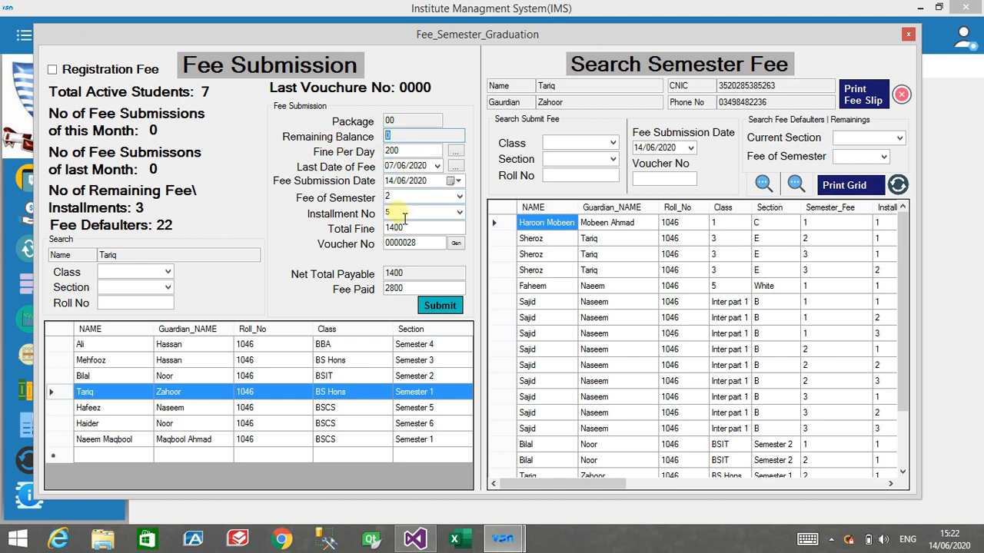
double_click(403, 216)
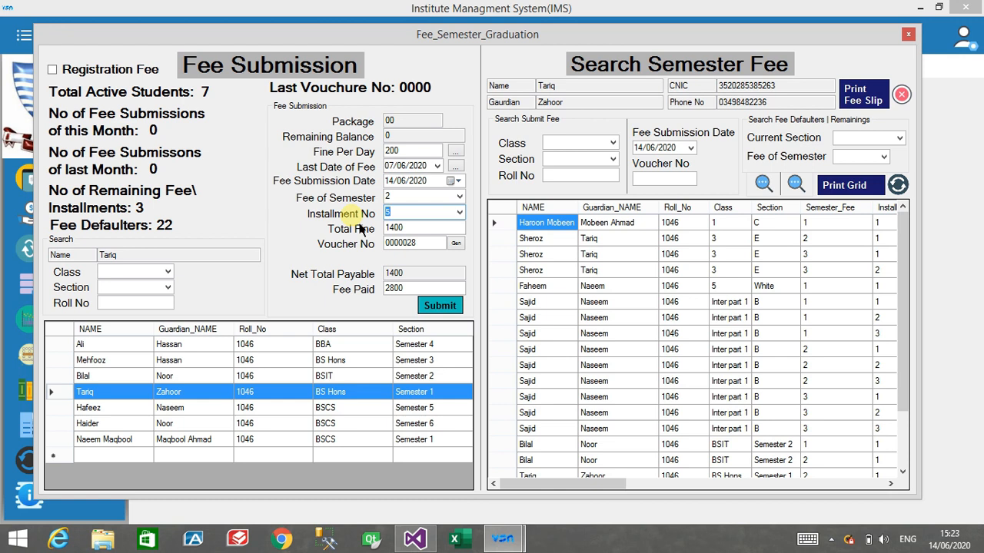
Select the BSCS Semester 5 student and check the package, fee semester and installment number in the submission form
left_click(65, 414)
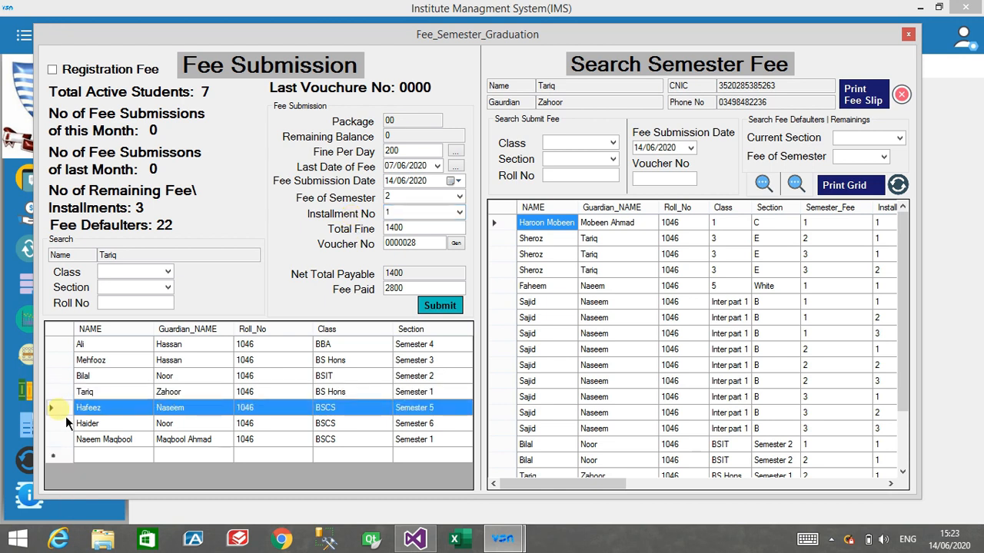
left_click_drag(401, 199, 276, 218)
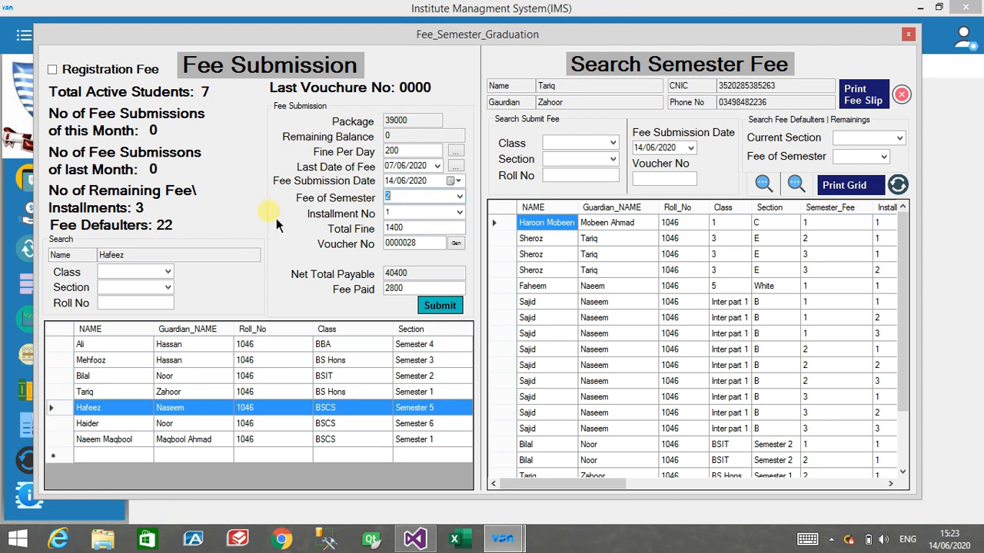
left_click_drag(403, 213, 350, 215)
left_click_drag(431, 119, 178, 192)
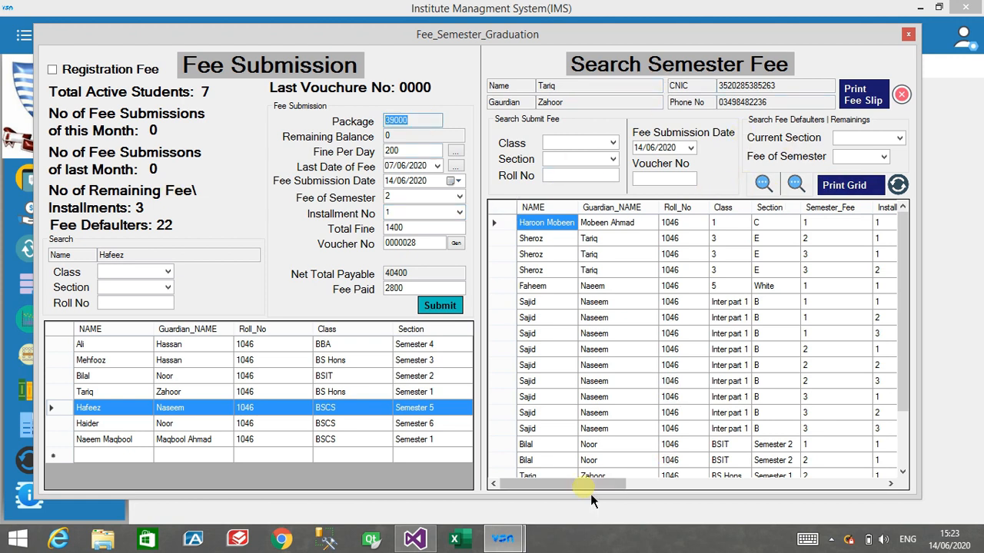
Look through the submitted fee records, including the BSIT Semester 2 and BS Hons Semester 1 entries
mouse_move(590, 485)
left_mouse_down()
mouse_move(724, 484)
mouse_move(595, 484)
left_mouse_up()
left_click_drag(722, 305, 726, 223)
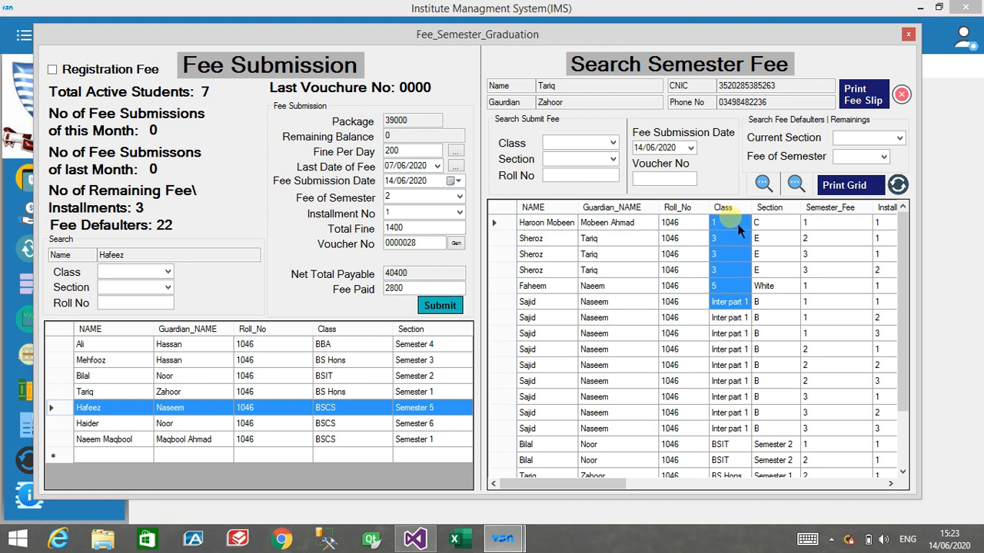
left_click(673, 444)
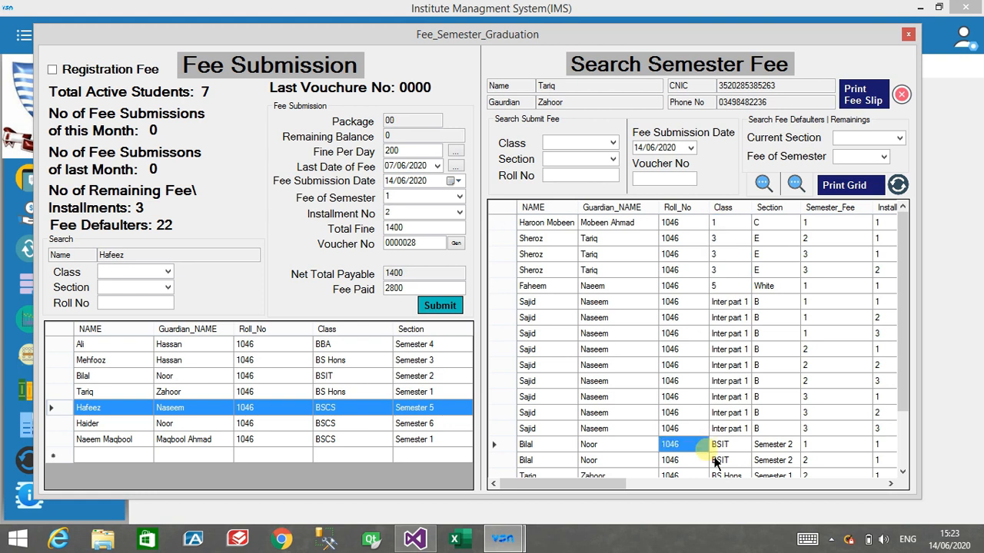
left_click_drag(907, 333, 906, 435)
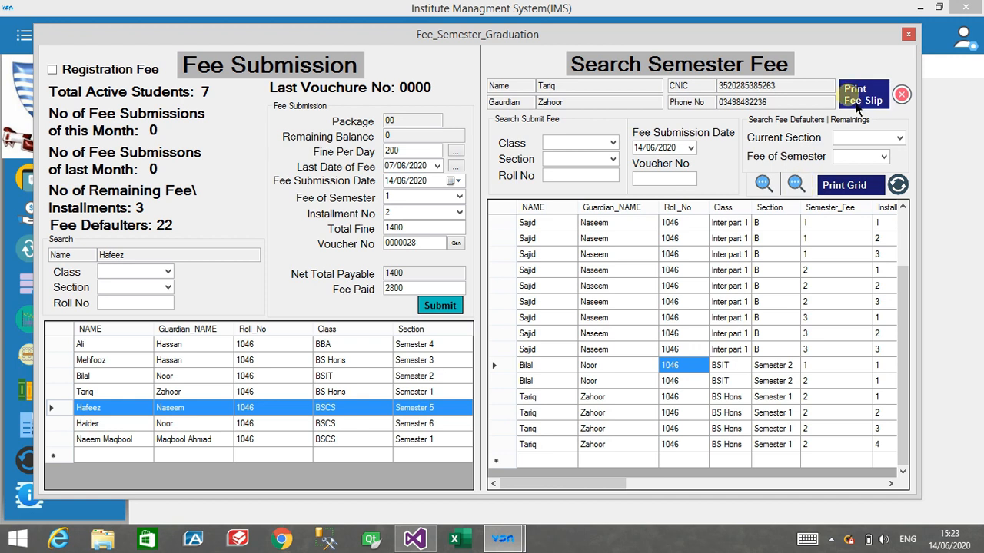
Set the fee defaulter search to current section Semester 1 and fee of semester 1
left_click(771, 192)
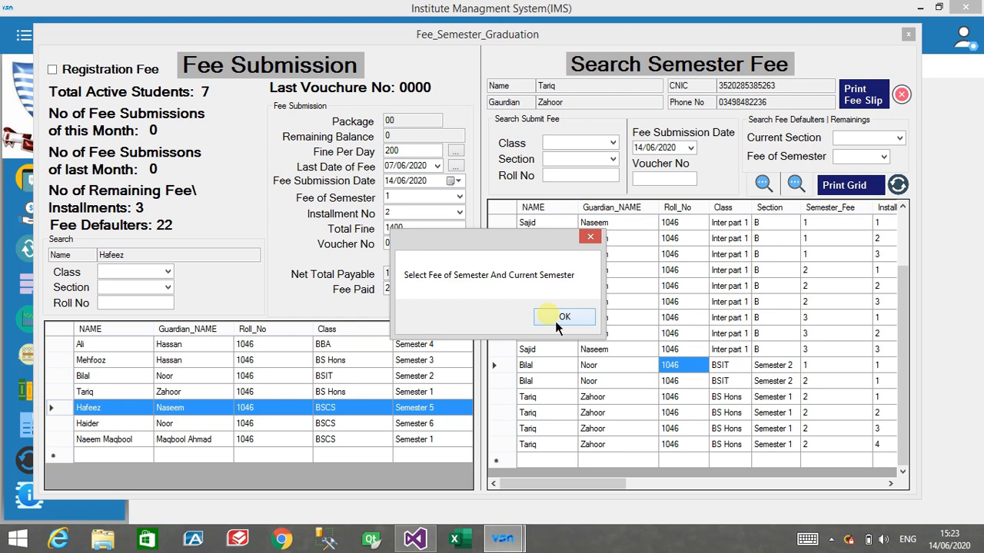
left_click(556, 321)
left_click(898, 138)
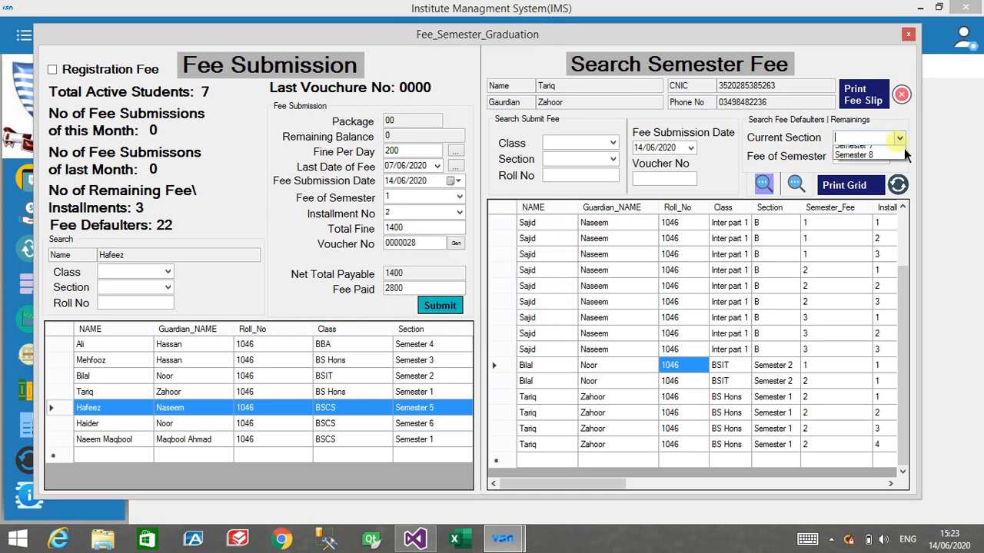
left_click(853, 148)
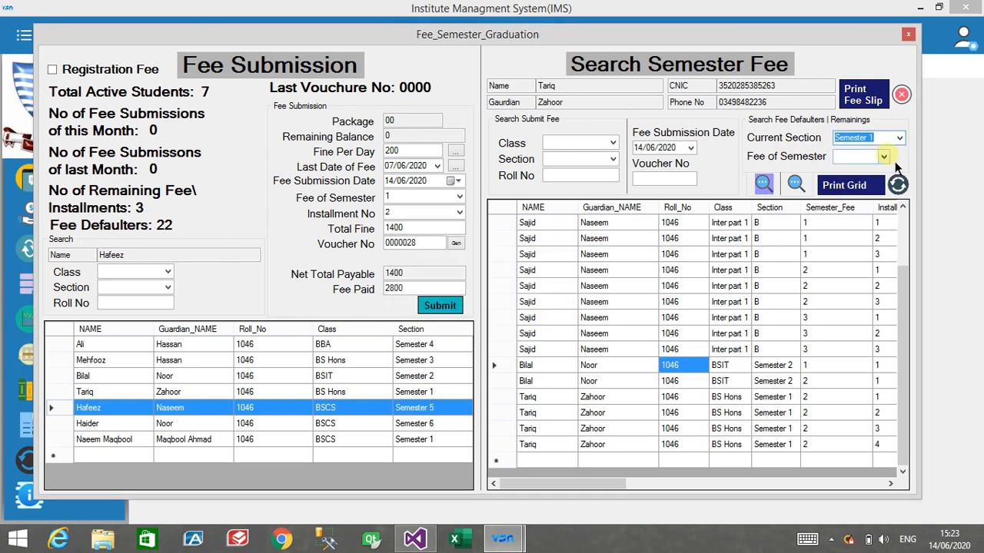
left_click(884, 157)
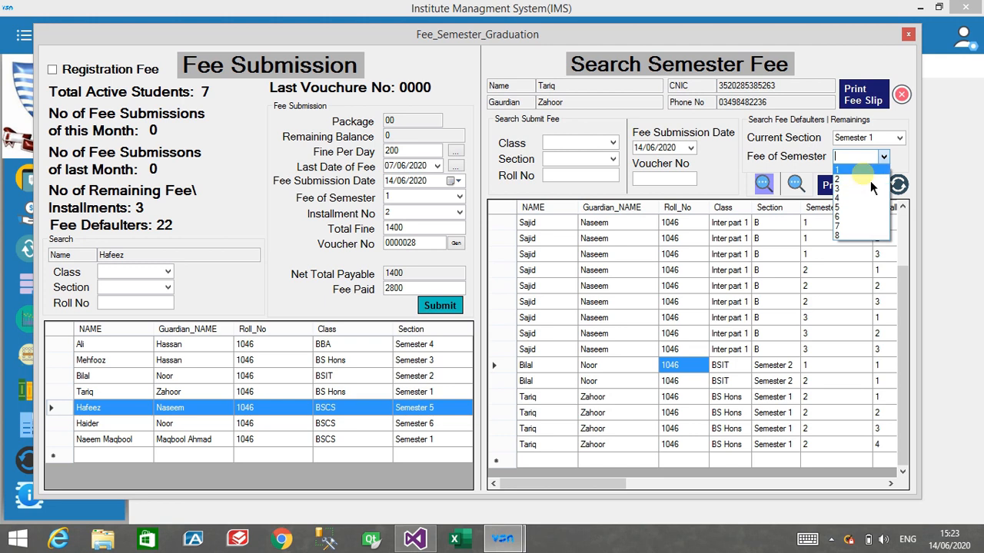
left_click(899, 140)
left_click(899, 140)
left_click(899, 140)
left_click(905, 148)
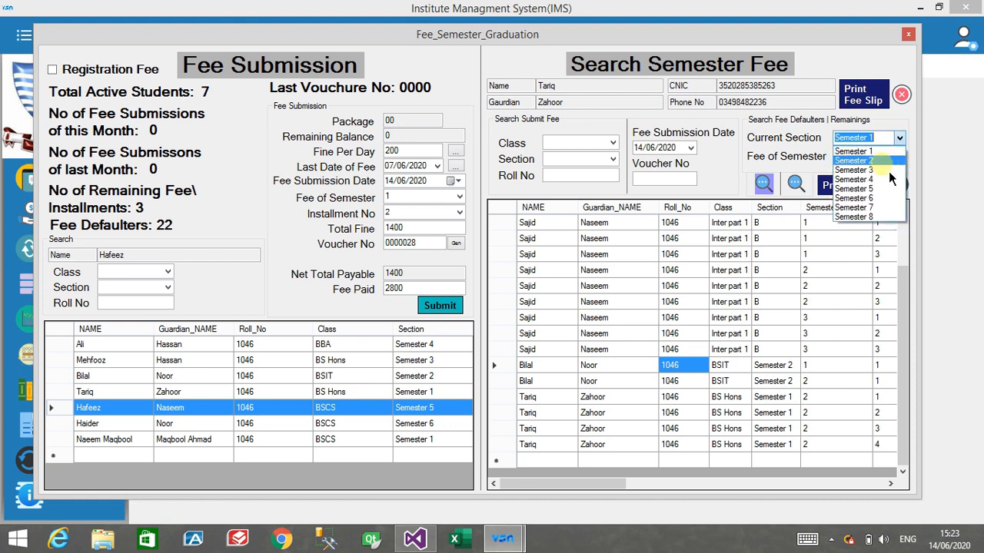
left_click(889, 160)
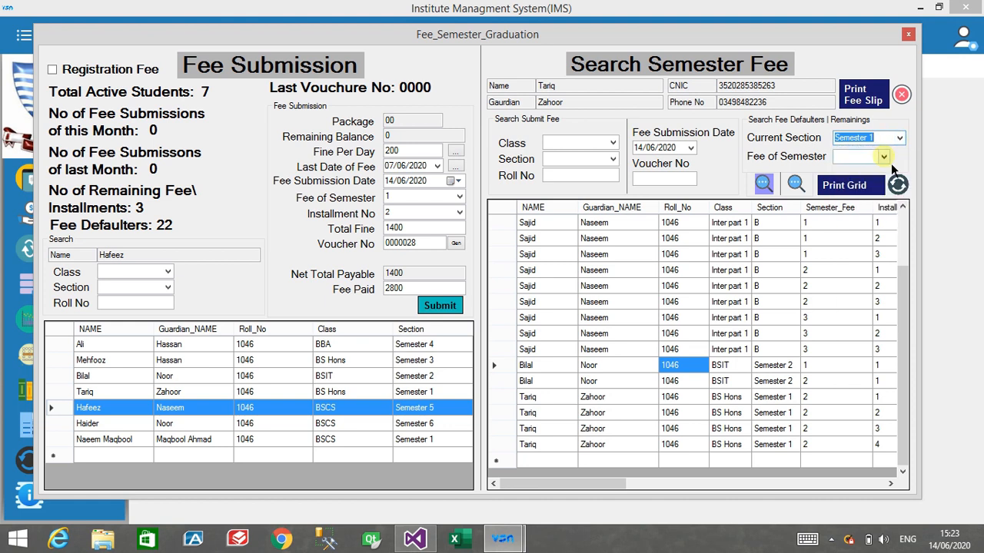
left_click(885, 157)
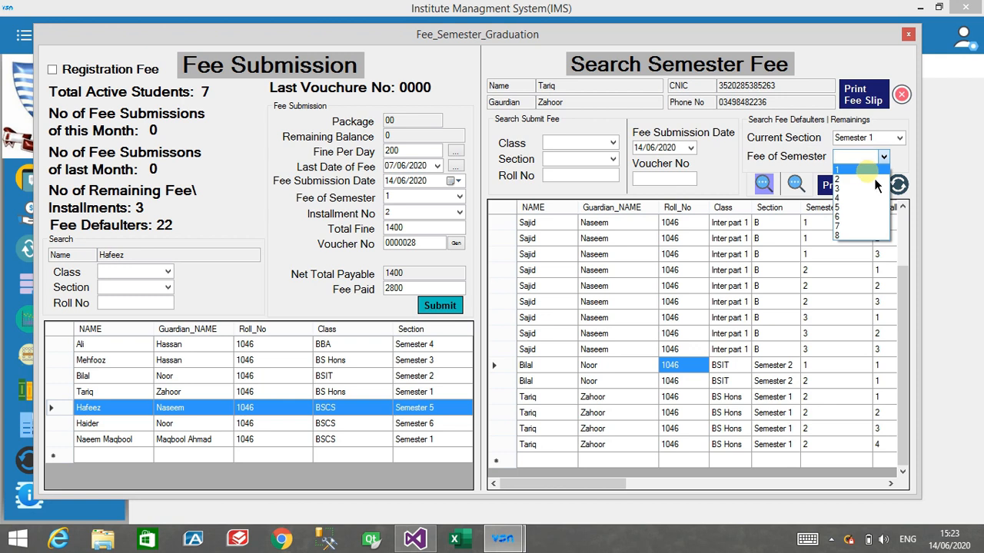
left_click(869, 169)
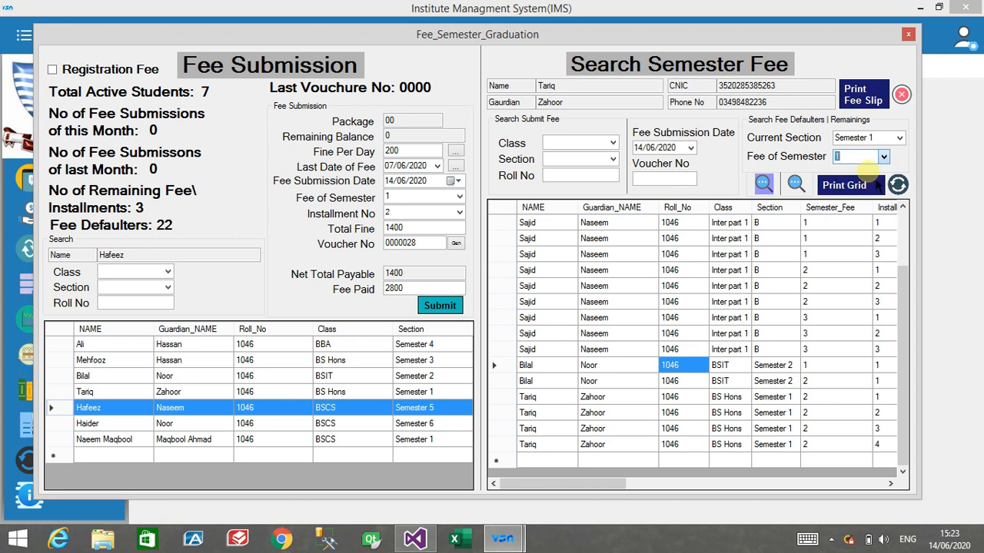
Search the fee defaulters for current section Semester 2 and fee of semester 1
left_click(906, 141)
left_click(896, 164)
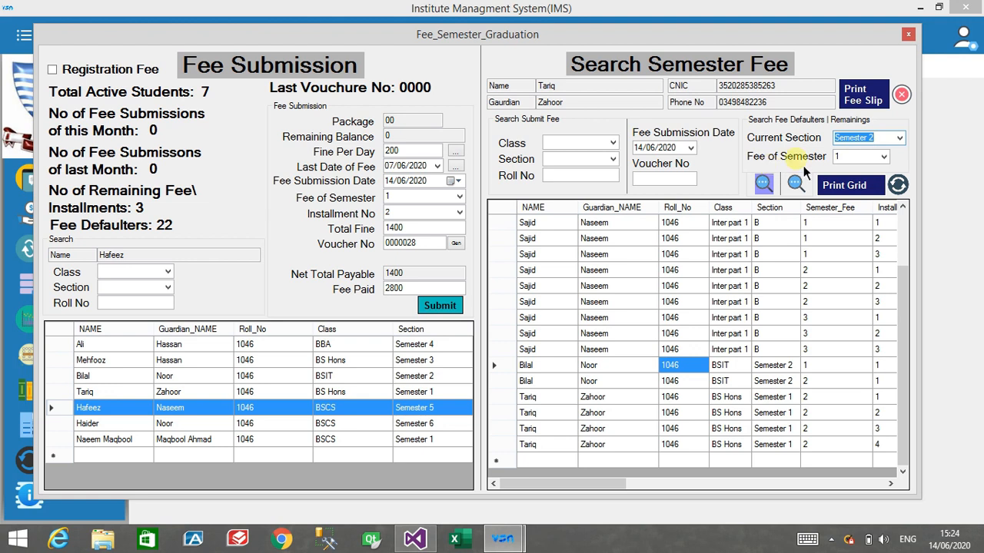
left_click(876, 158)
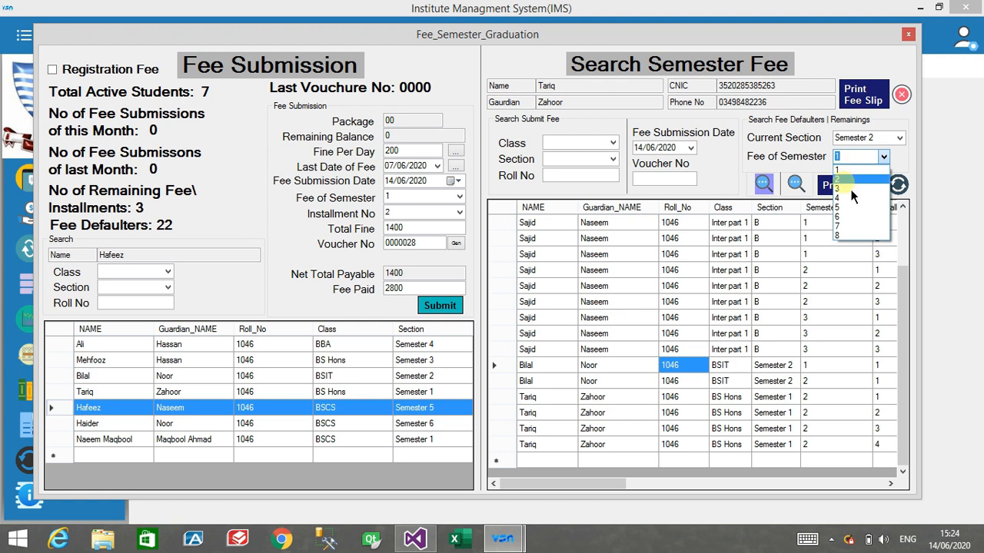
left_click(849, 179)
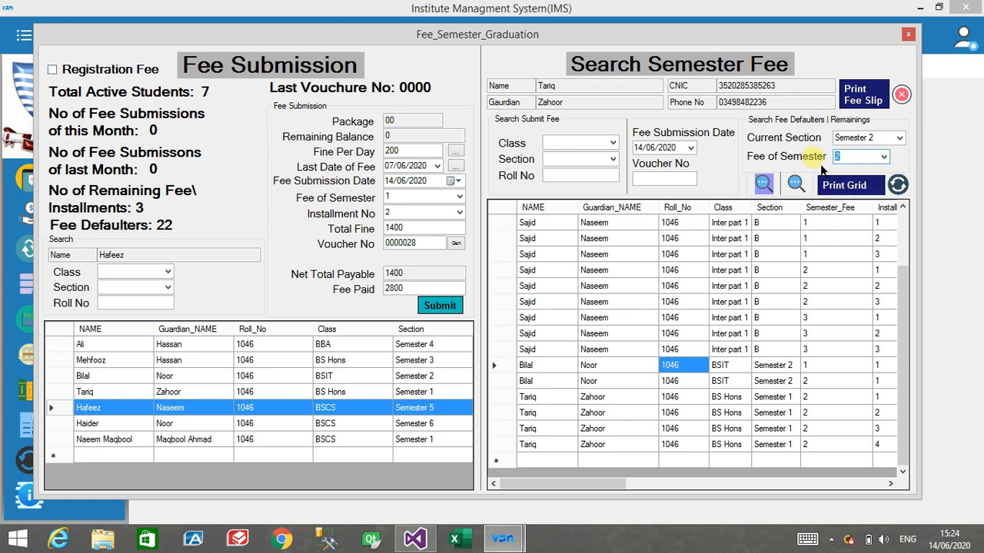
left_click(883, 157)
left_click(880, 169)
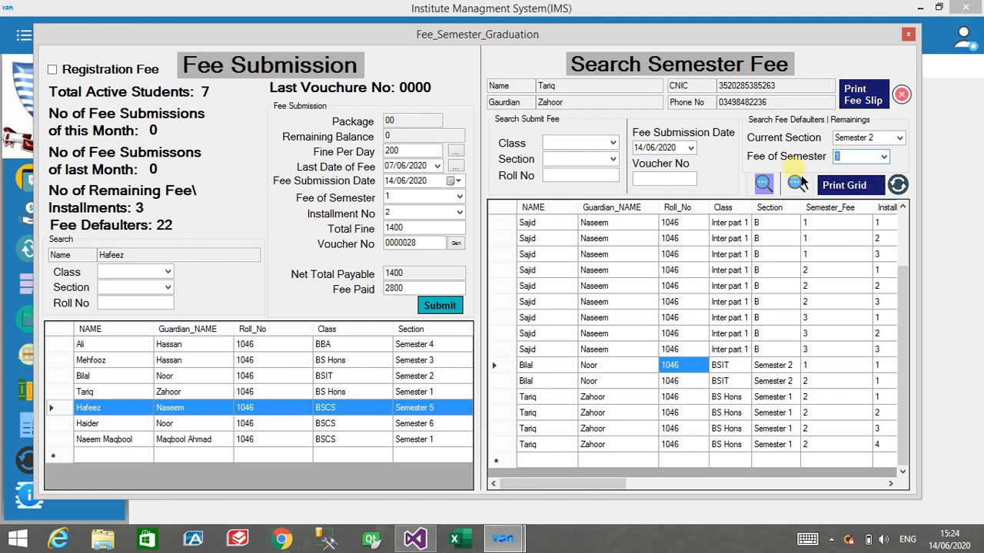
left_click(764, 186)
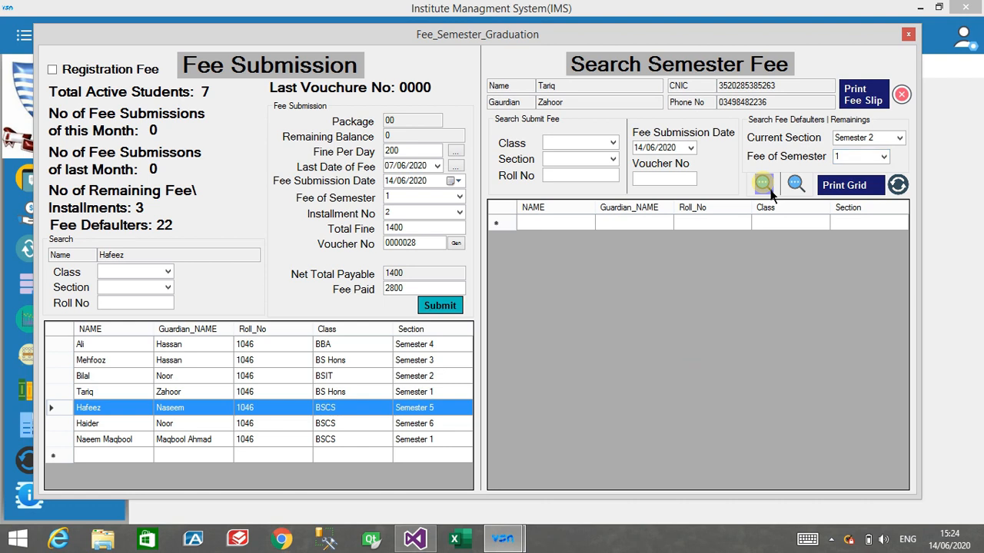
left_click(812, 222)
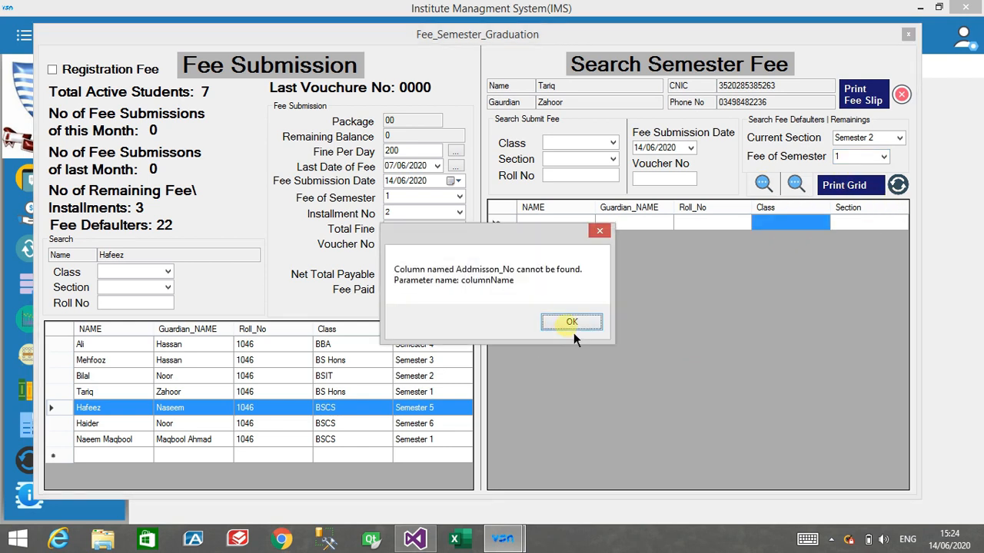
left_click(572, 323)
Search the fee defaulters and remaining fees for current section Semester 5 and fee of semester 4
left_click(435, 441)
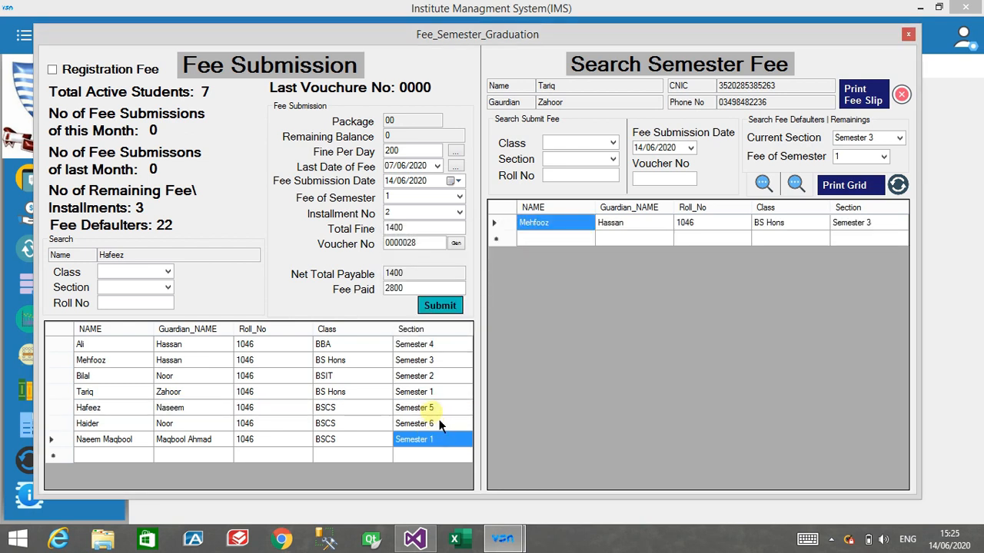
left_click(434, 408)
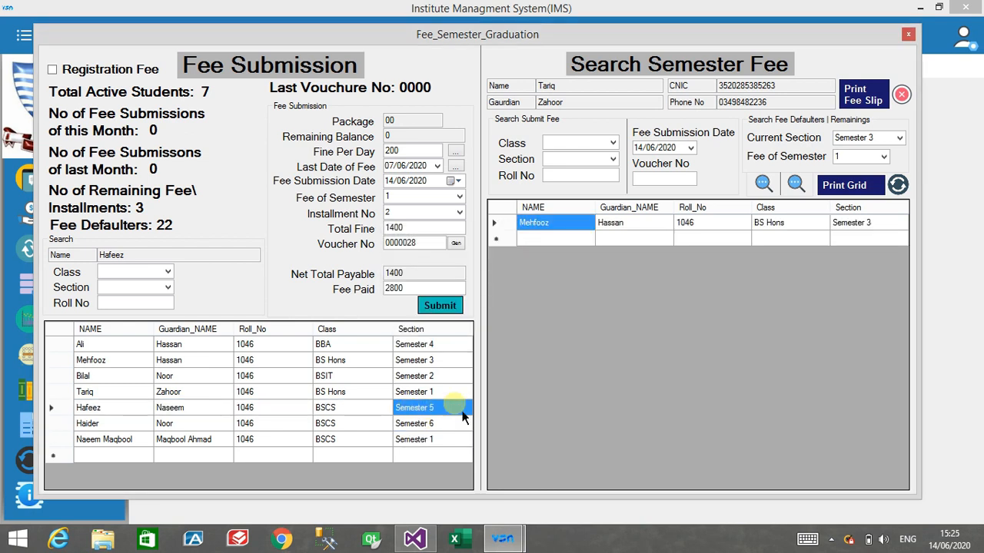
left_click(899, 139)
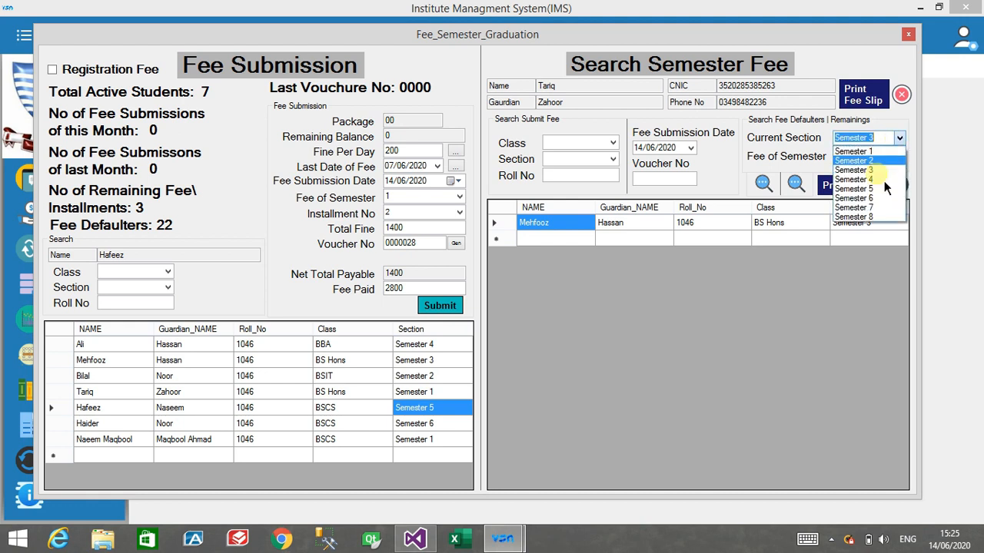
left_click(881, 195)
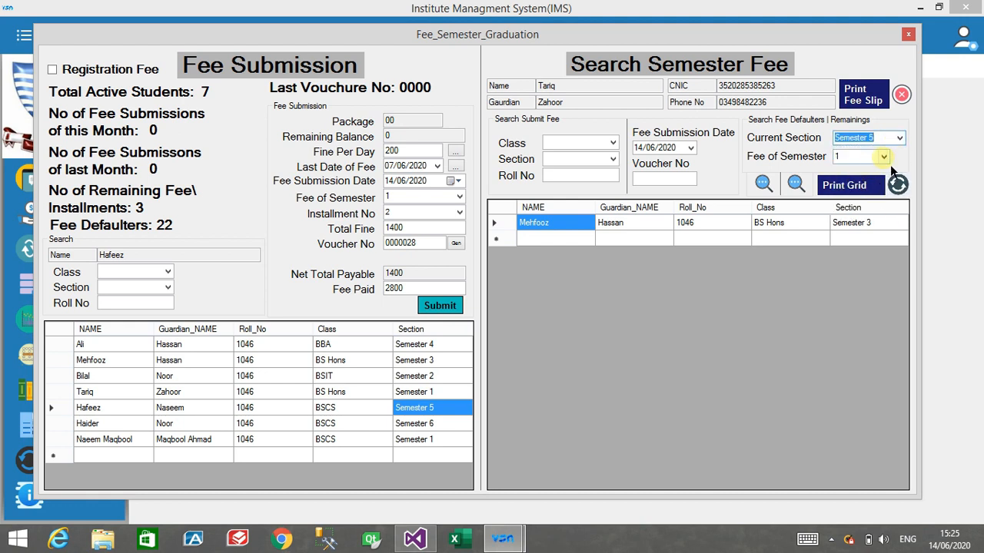
left_click(884, 157)
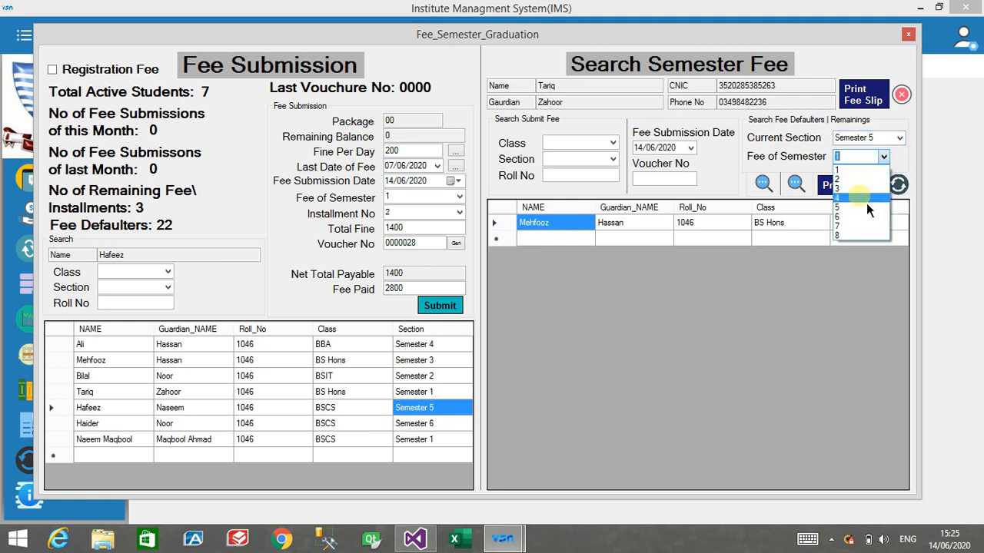
left_click(866, 204)
left_click(796, 186)
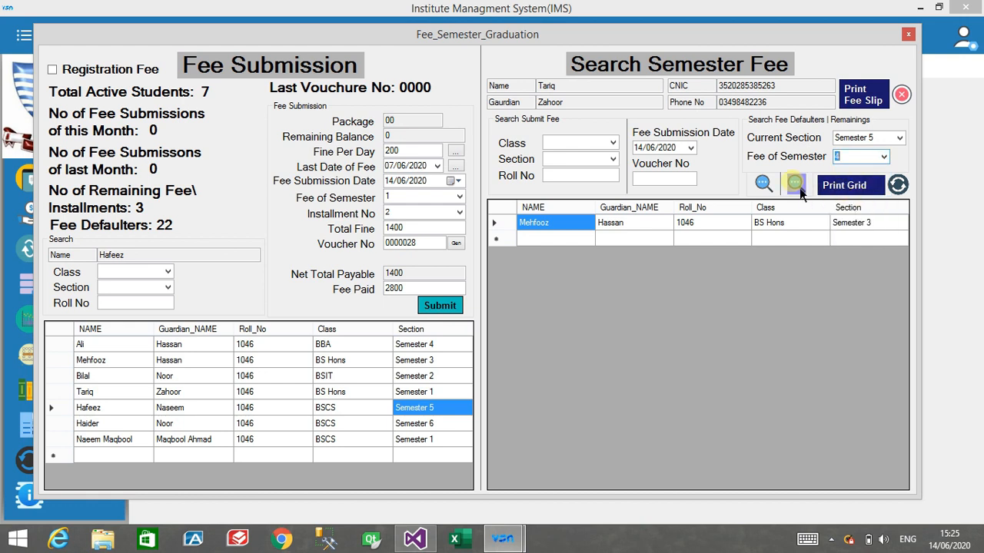
left_click(773, 188)
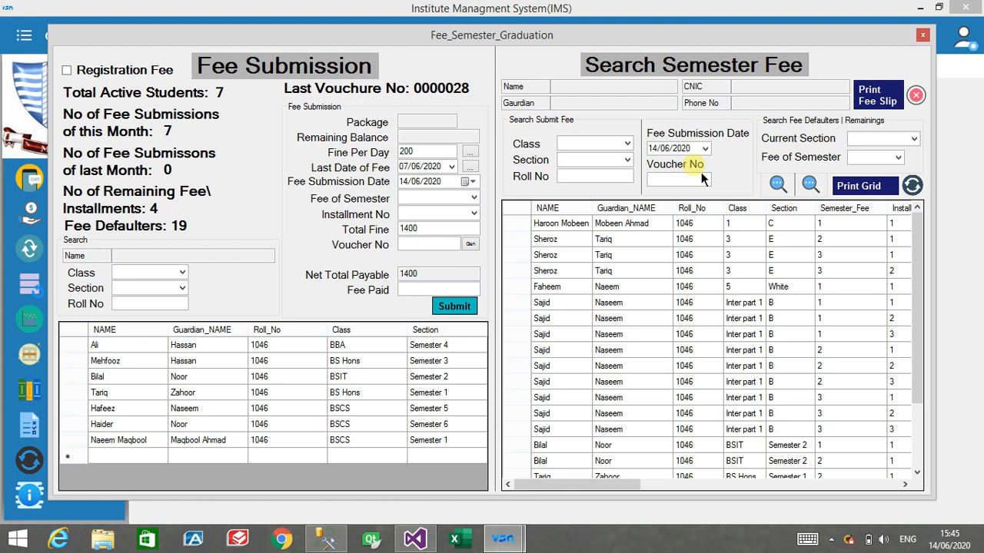
Find the BSCS Semester 6 student's submitted fee record and check its fee paid and remaining payable fee
left_click(915, 141)
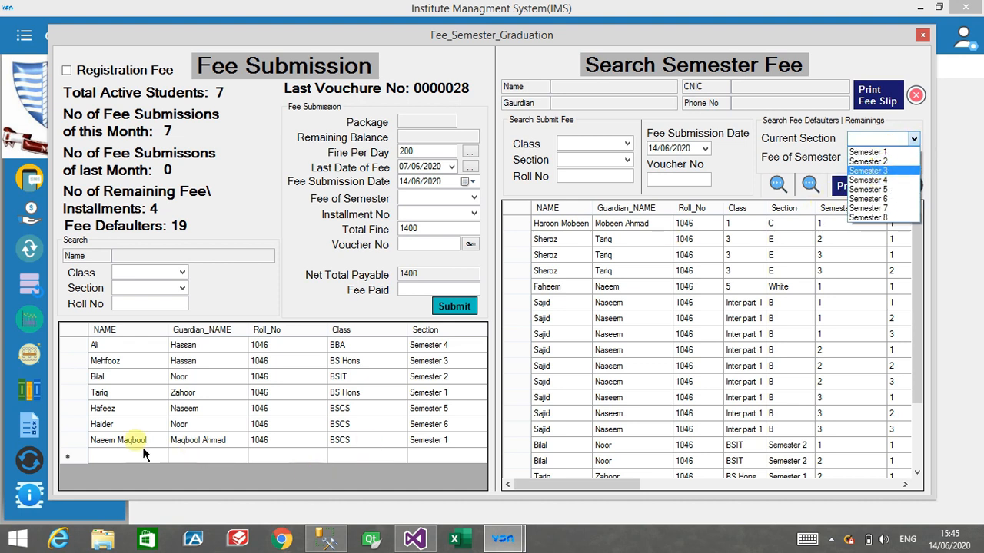
left_click(113, 430)
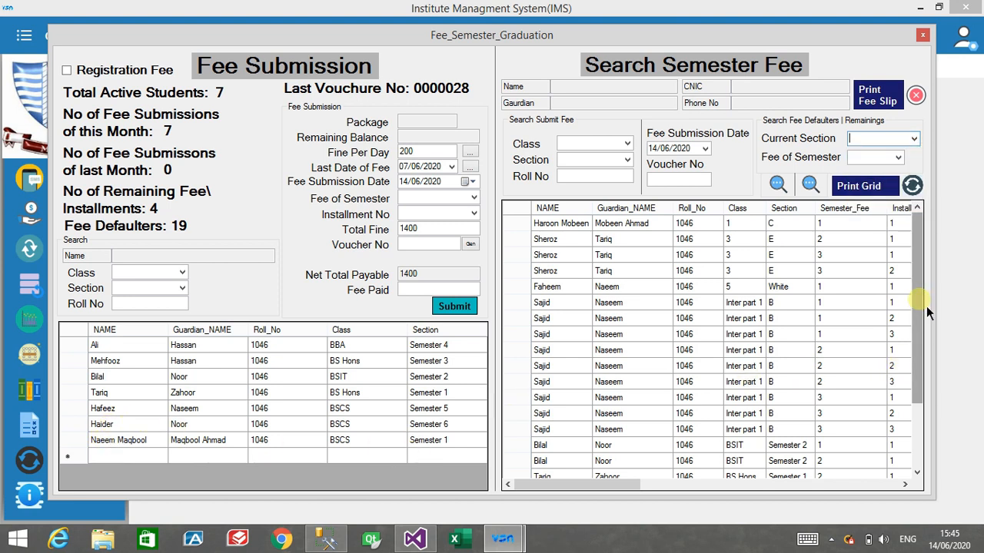
left_click_drag(926, 306, 927, 461)
left_click(576, 452)
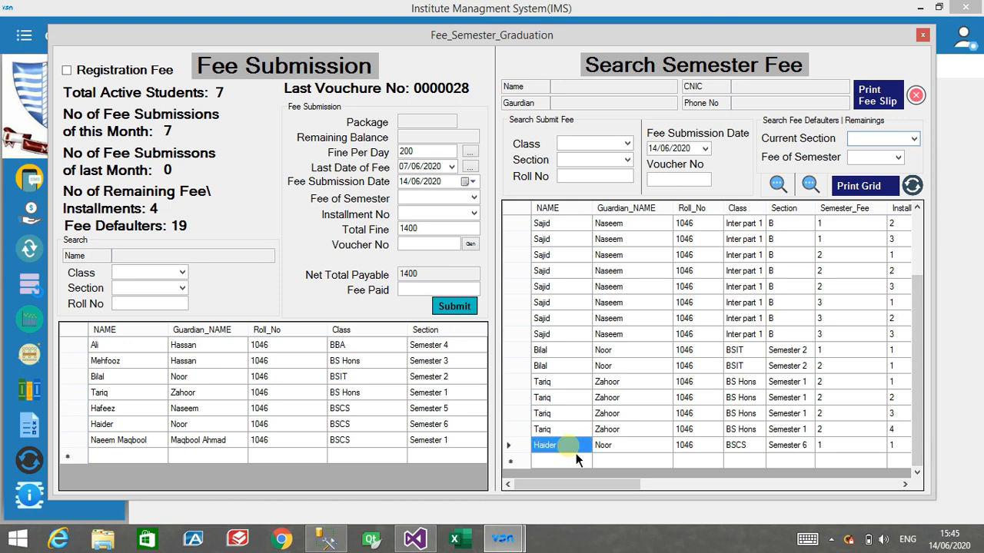
key("Tab")
key("Tab")
key("Tab")
key("Tab")
key("Tab")
key("Tab")
key("Tab")
key("Tab")
key("Tab")
key("Tab")
key("Tab")
key("Tab")
key("Tab")
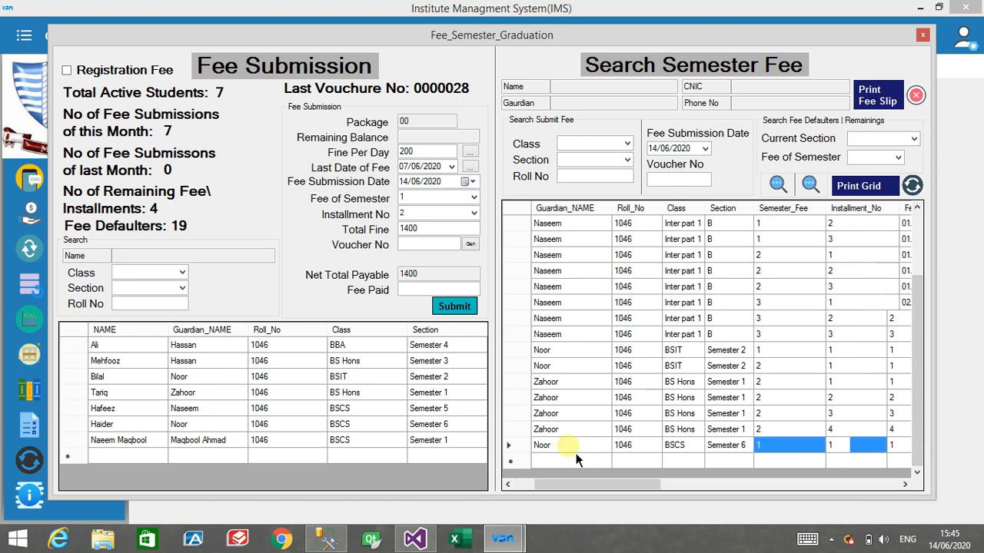
key("Tab")
key("Tab")
key("Tab")
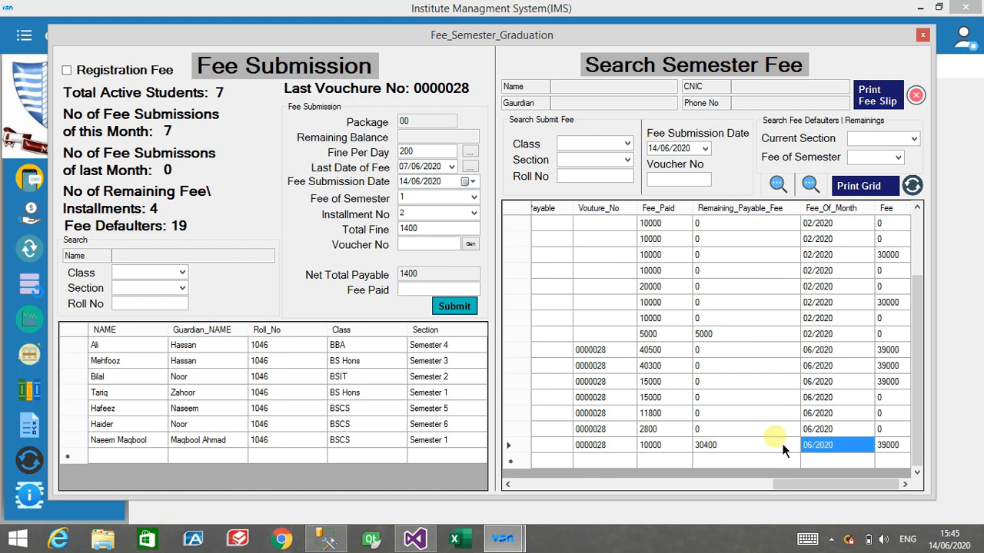
left_click_drag(807, 484, 530, 492)
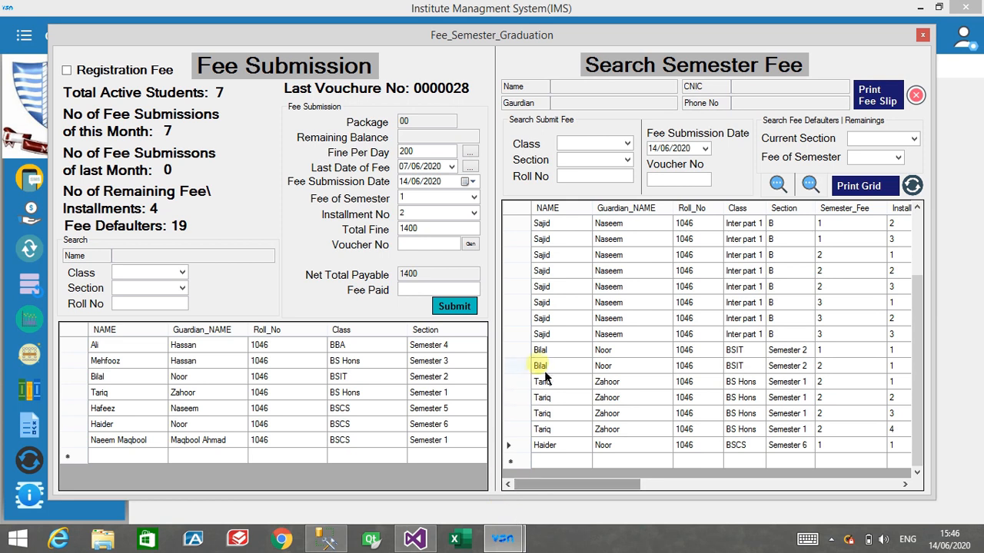
Search the remaining fees for students whose current section is Semester 6
left_click(913, 139)
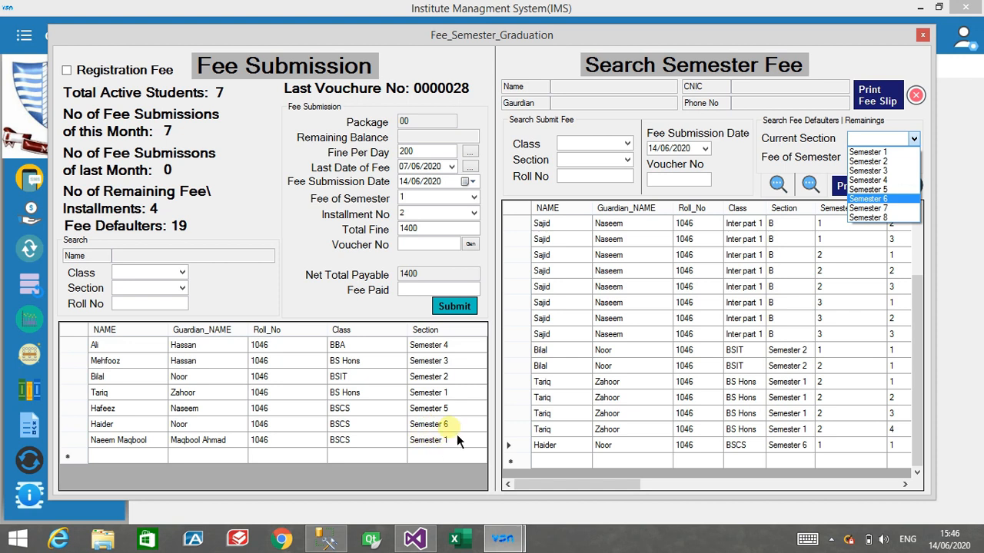
left_click(887, 200)
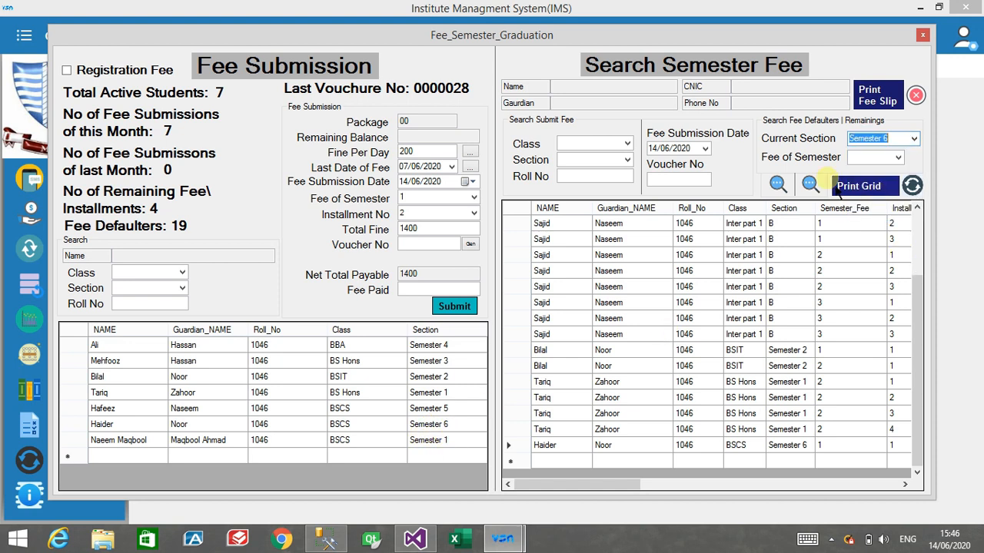
left_click(809, 185)
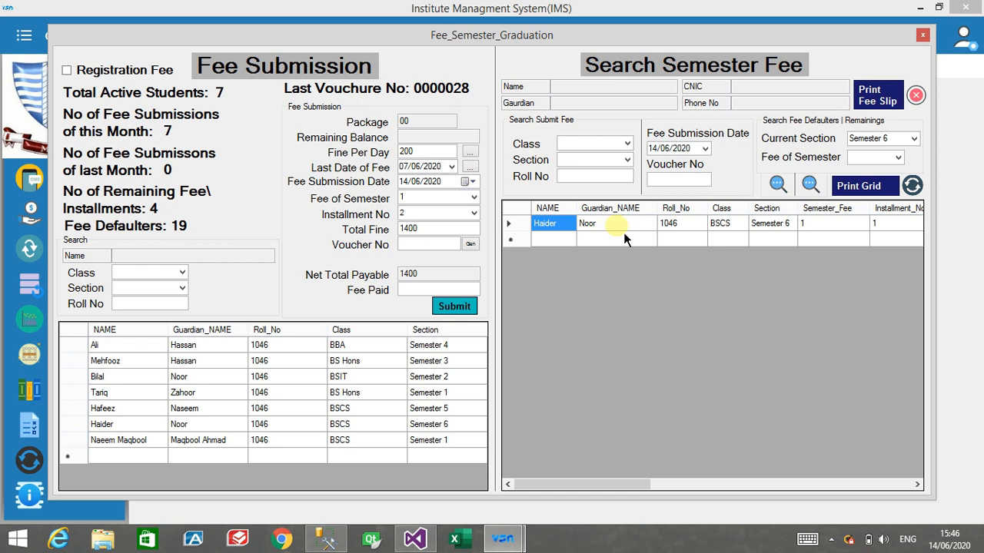
Check the total payable, fee paid and remaining payable fee across the found Semester 6 student's record
key("Right")
key("Right")
key("Right")
key("Right")
key("Right")
key("Right")
key("Right")
key("Right")
key("Right")
key("Right")
key("Right")
key("Right")
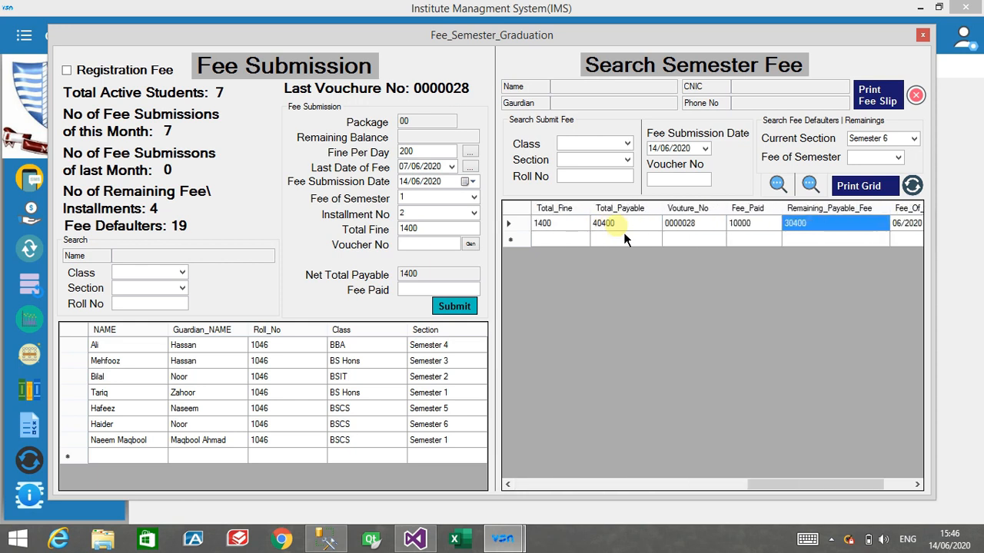
key("Home")
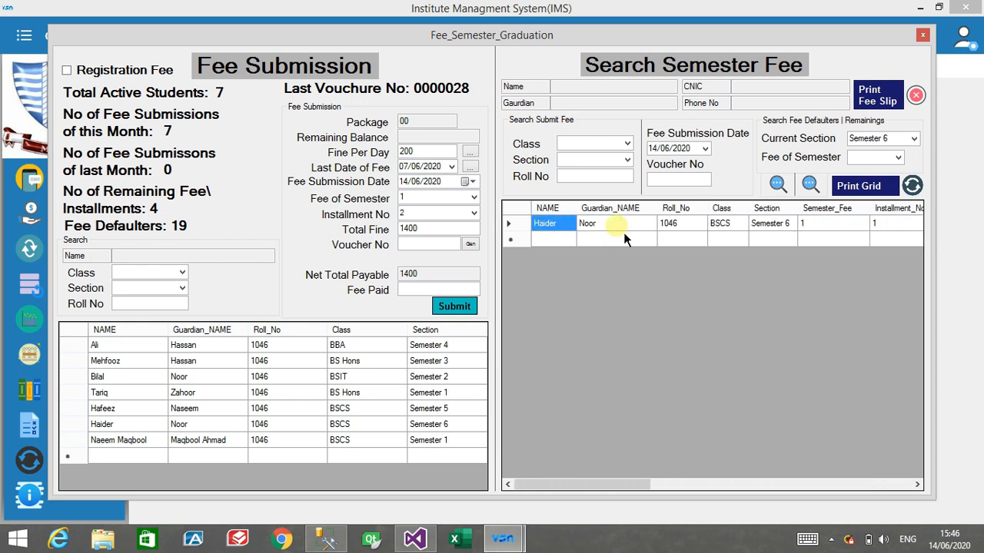
Search the fee defaulters for current section Semester 2 and fee of semester 1
left_click(784, 191)
key("Return")
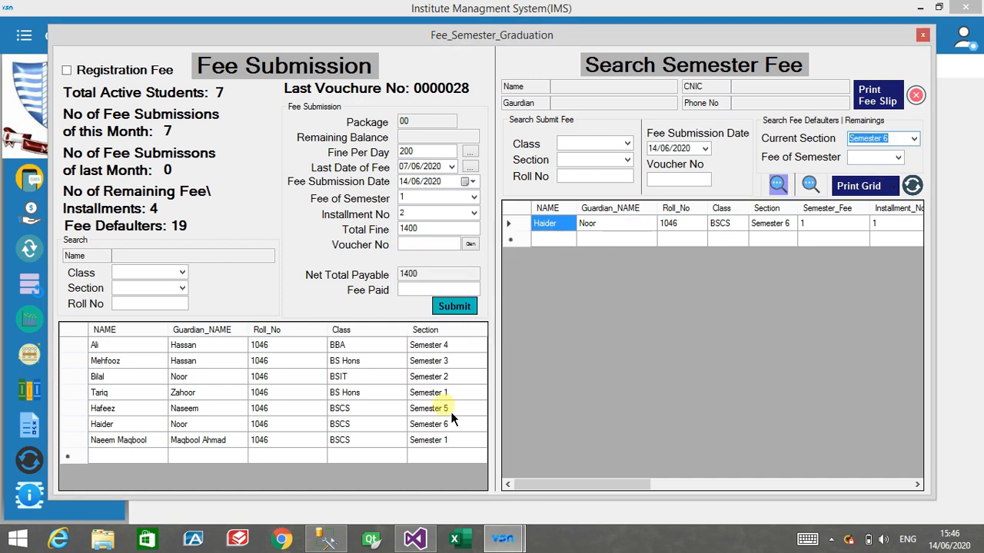
left_click(916, 140)
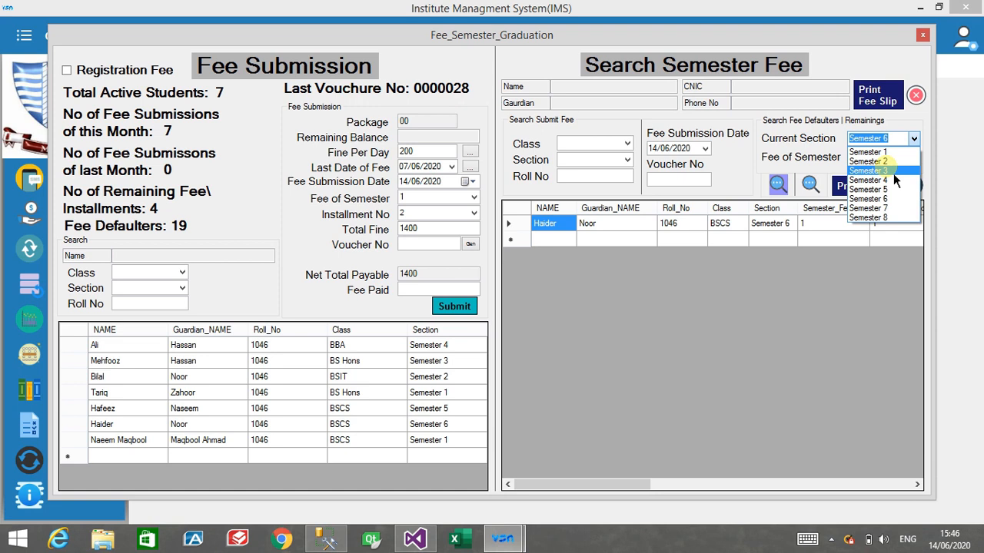
left_click(893, 163)
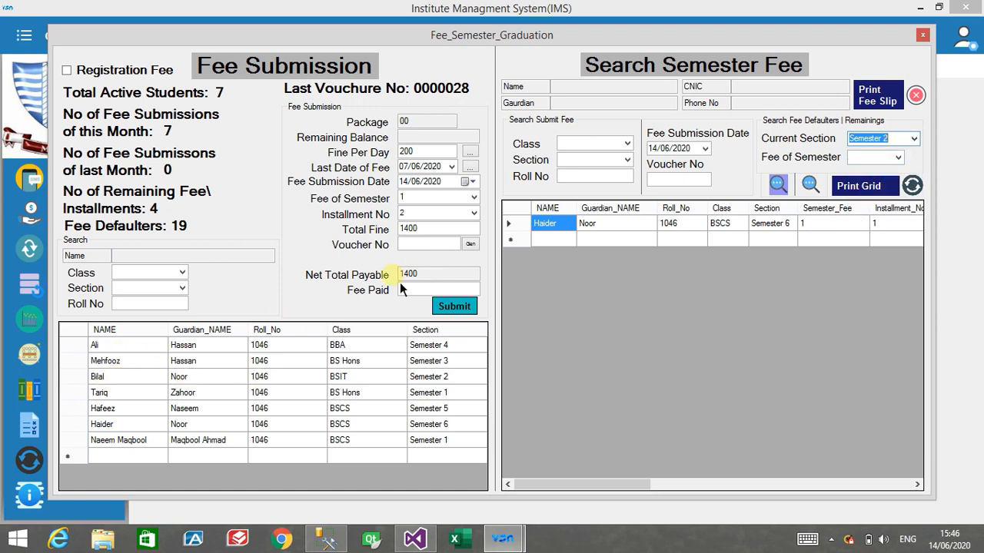
left_click(898, 157)
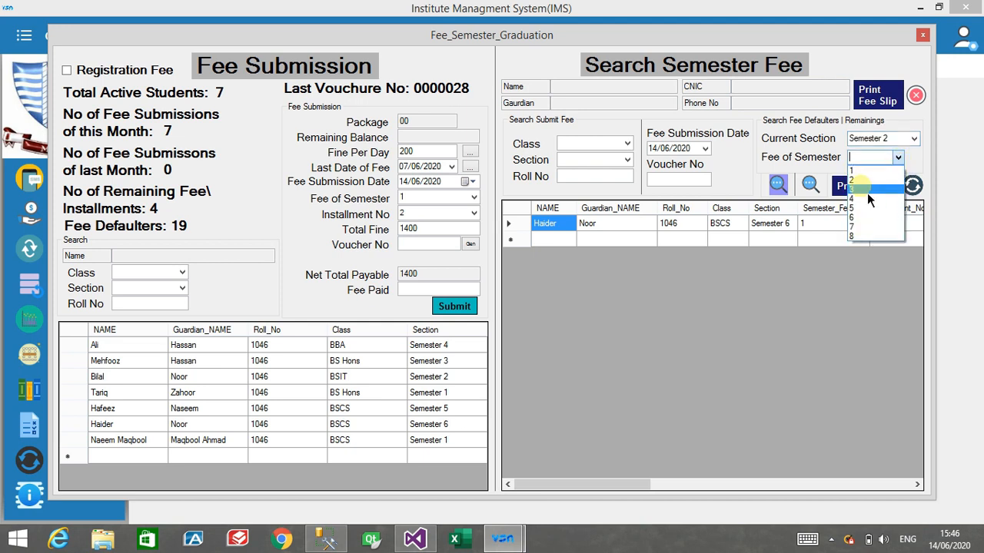
left_click(862, 170)
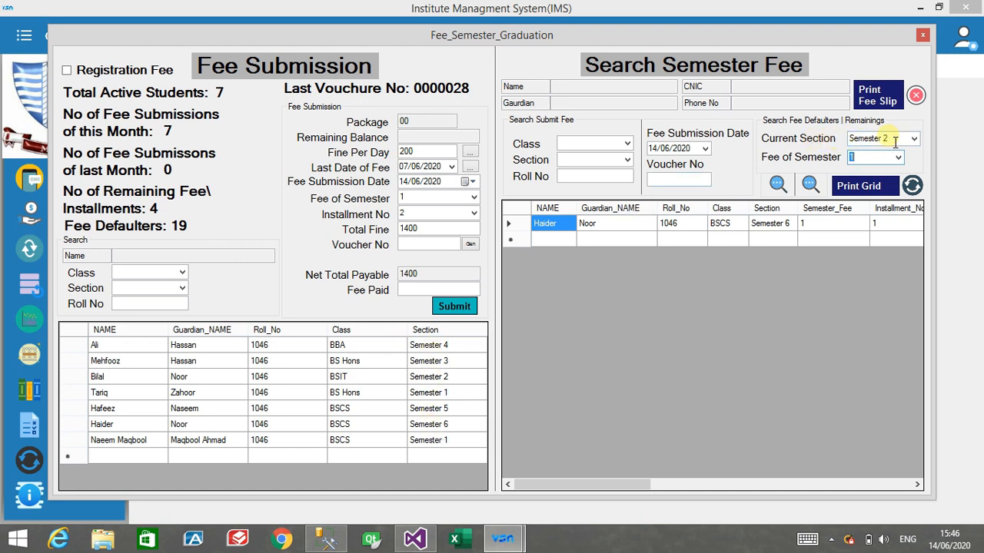
left_click(782, 192)
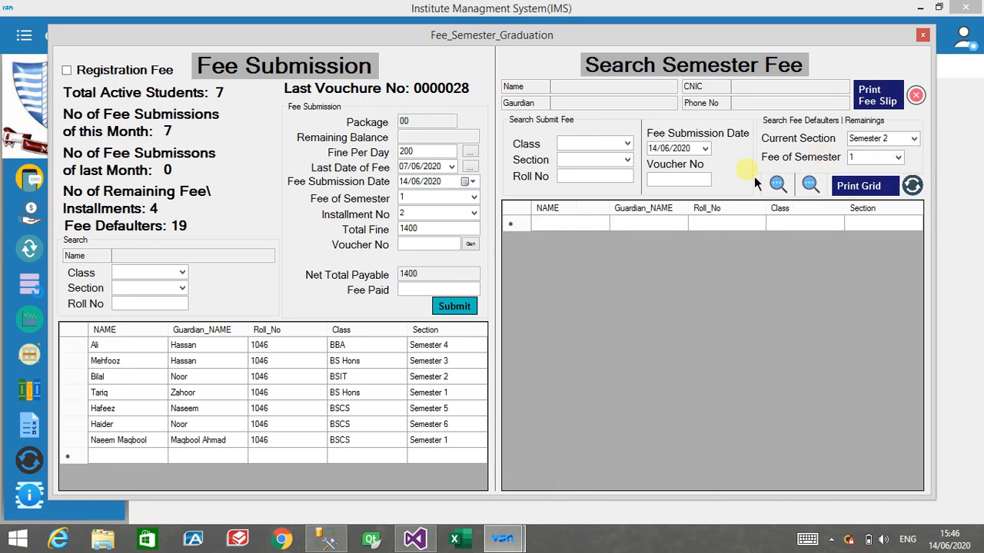
Search the fee defaulters for current section Semester 6 and fee of semester 1
left_click(897, 158)
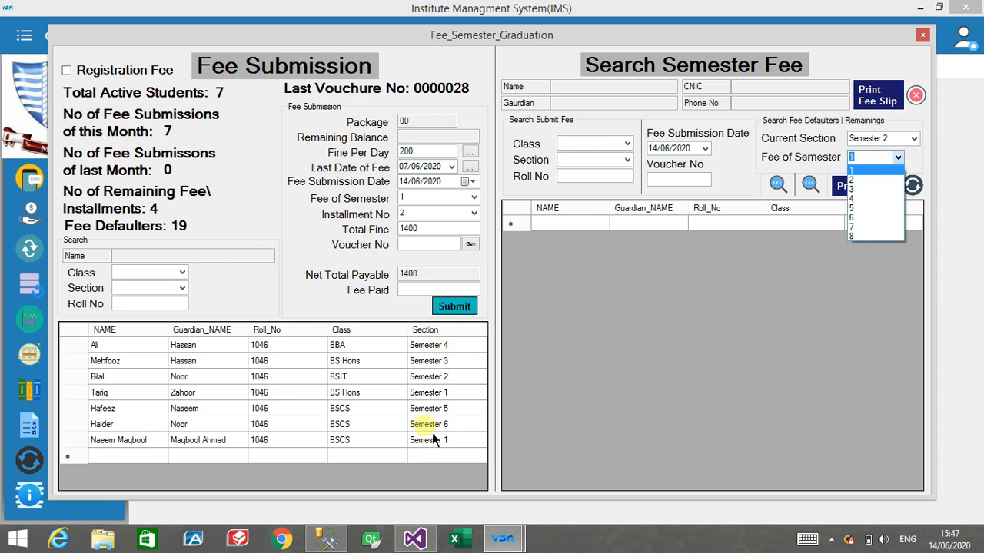
left_click(923, 149)
left_click(914, 139)
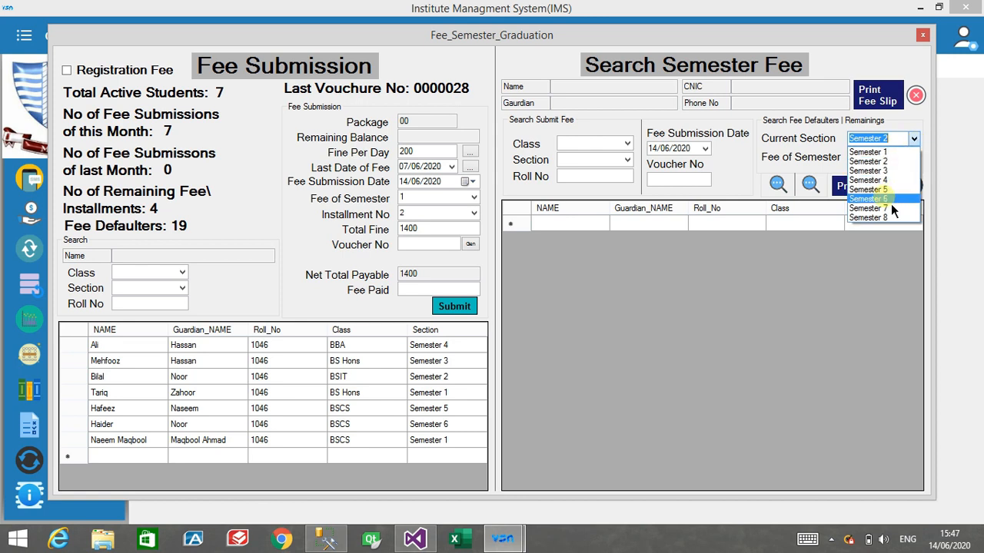
left_click(890, 203)
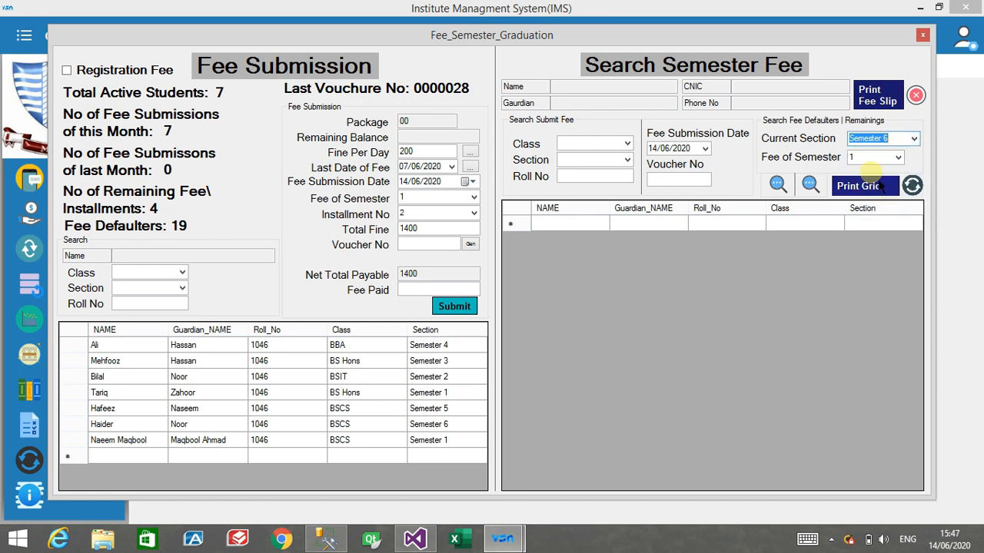
left_click(781, 192)
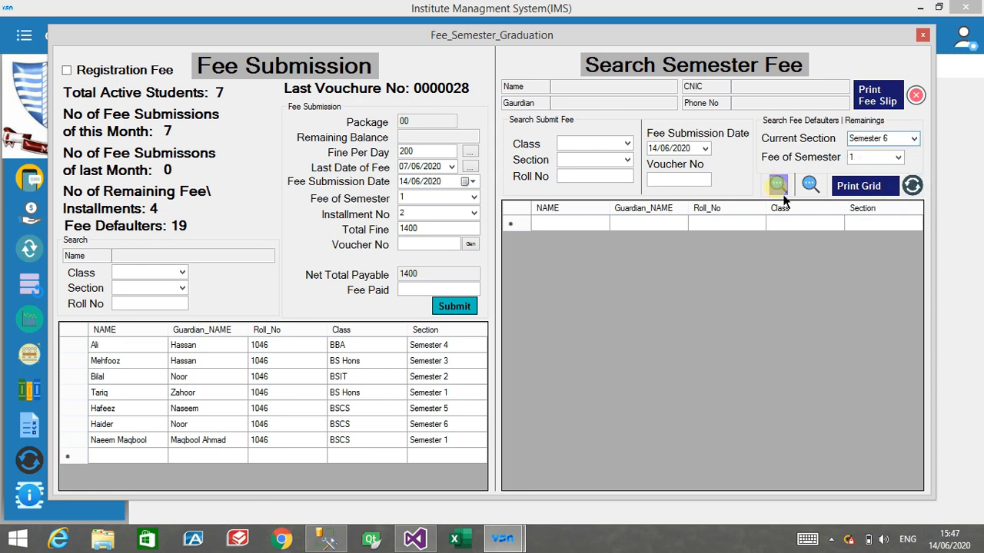
Search the Semester 6 fee defaulters for fee of semester 2 and try selecting the listed student
left_click(896, 157)
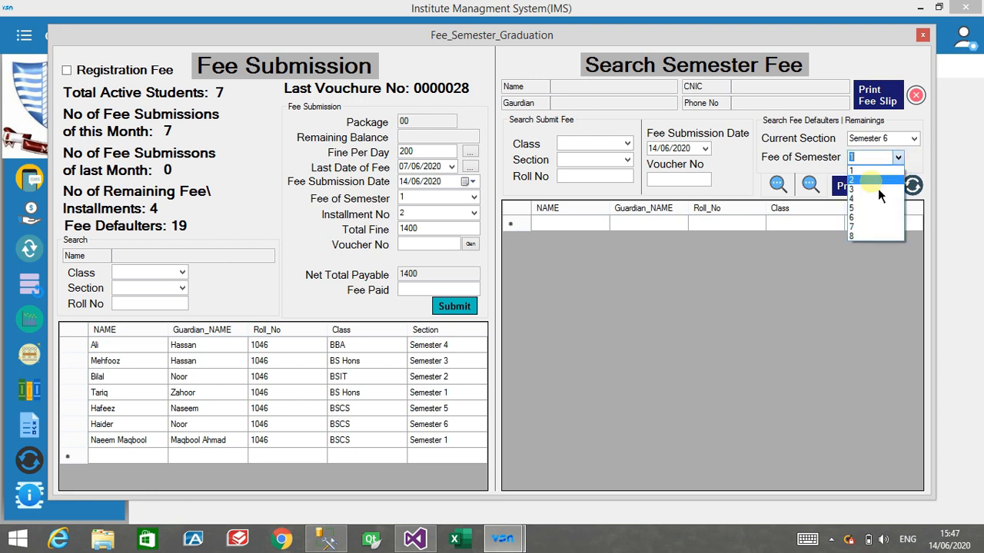
left_click(878, 184)
left_click(783, 188)
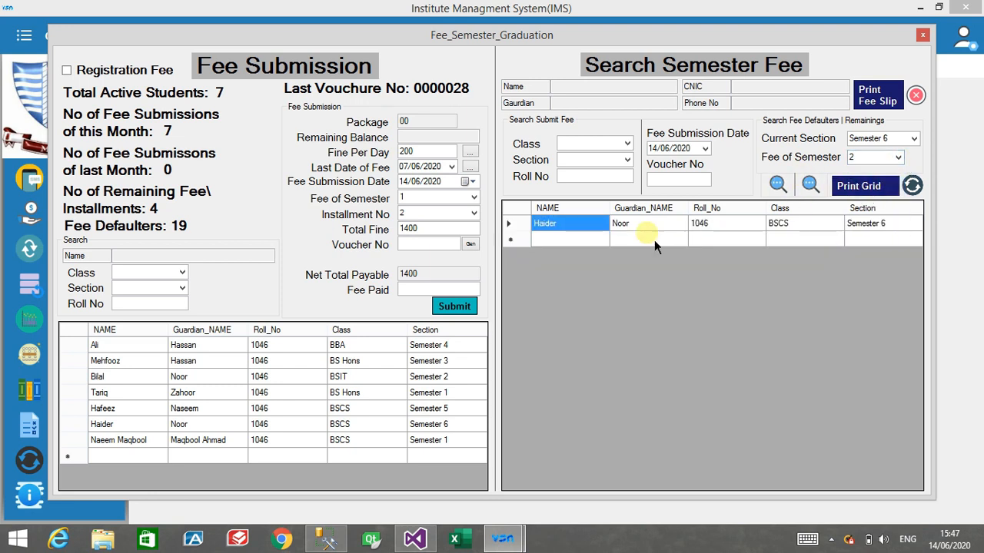
left_click(652, 233)
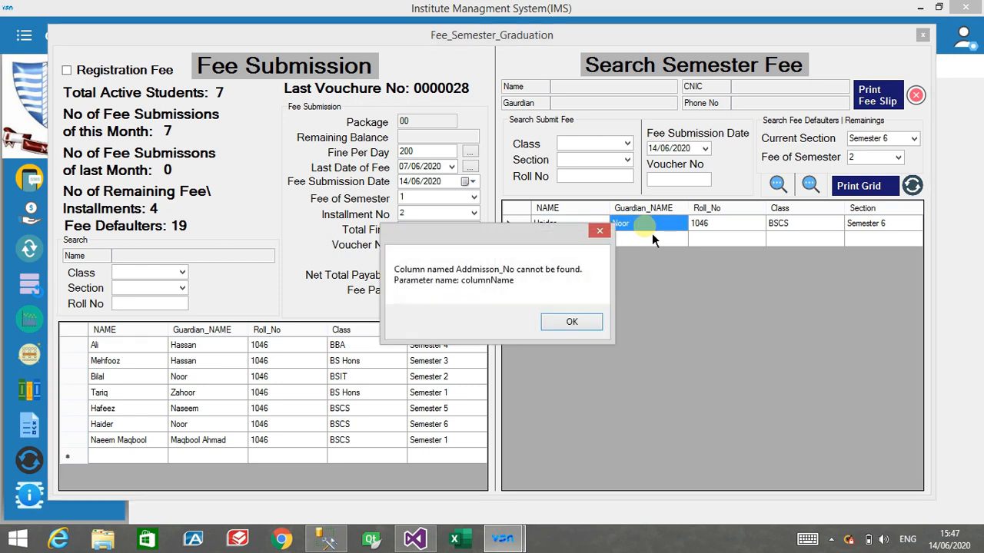
left_click(569, 323)
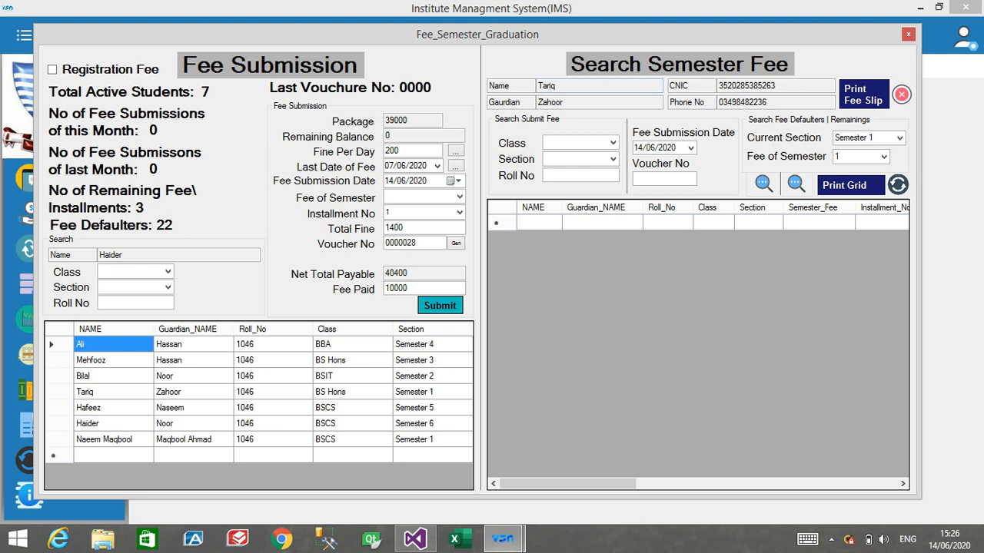
Switch the fee submission to registration fee and set the fee of semester to 1
left_click(52, 70)
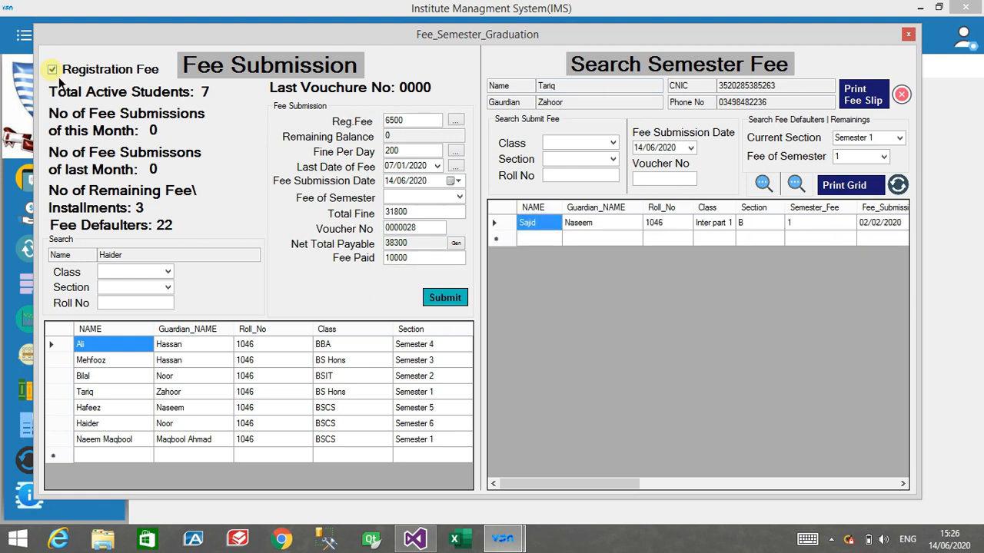
left_click(459, 198)
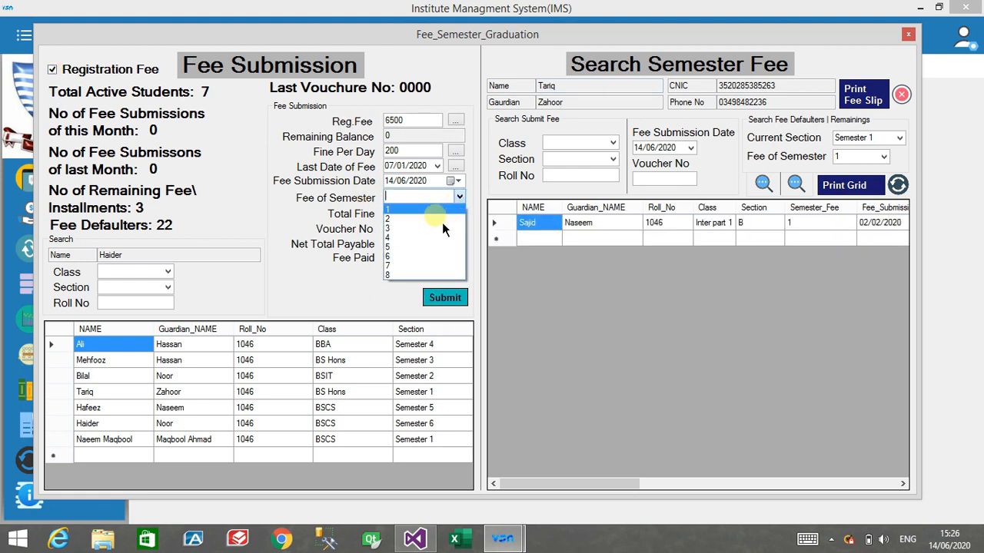
left_click(442, 217)
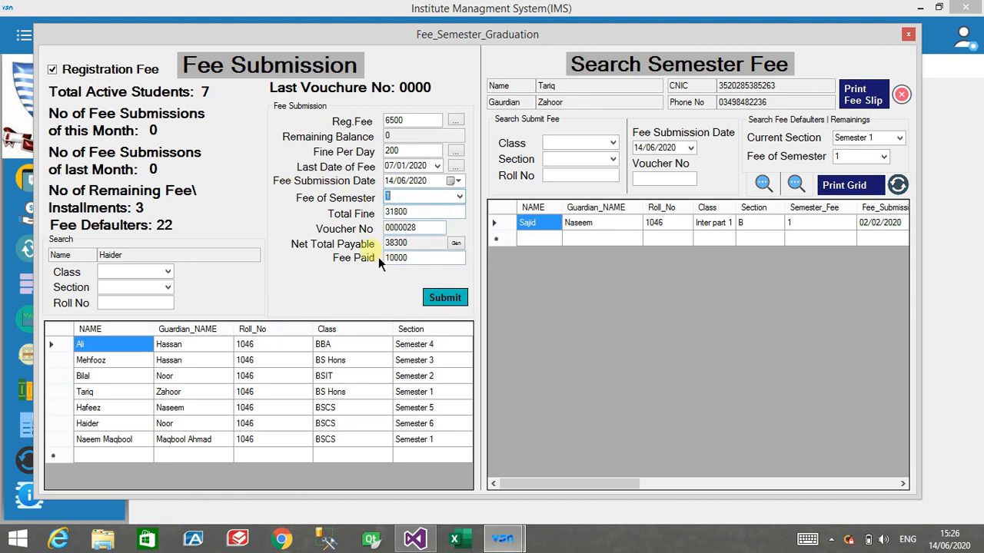
Review the registration fee, fee of semester, total fine and fee paid values in the submission form
left_click_drag(426, 124, 347, 123)
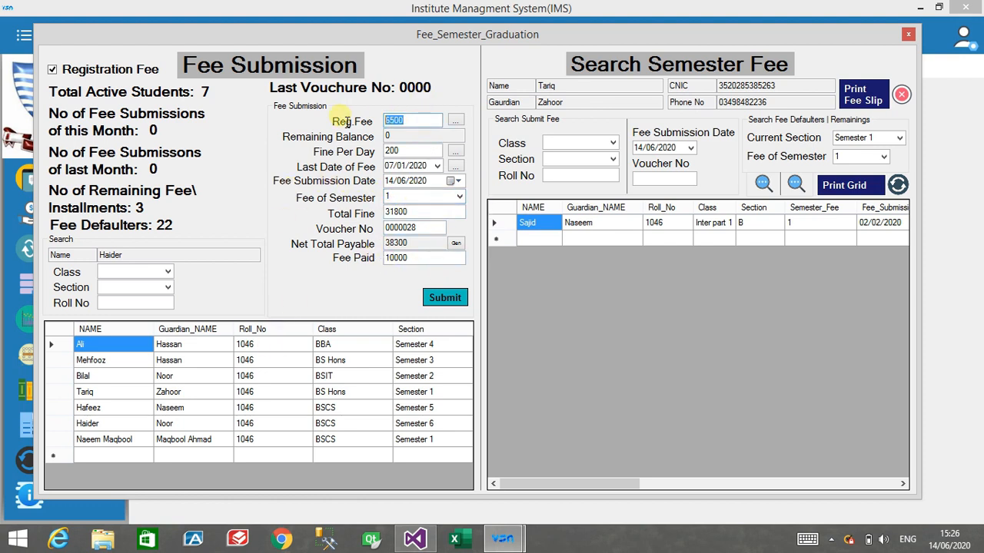
left_click_drag(416, 125, 316, 126)
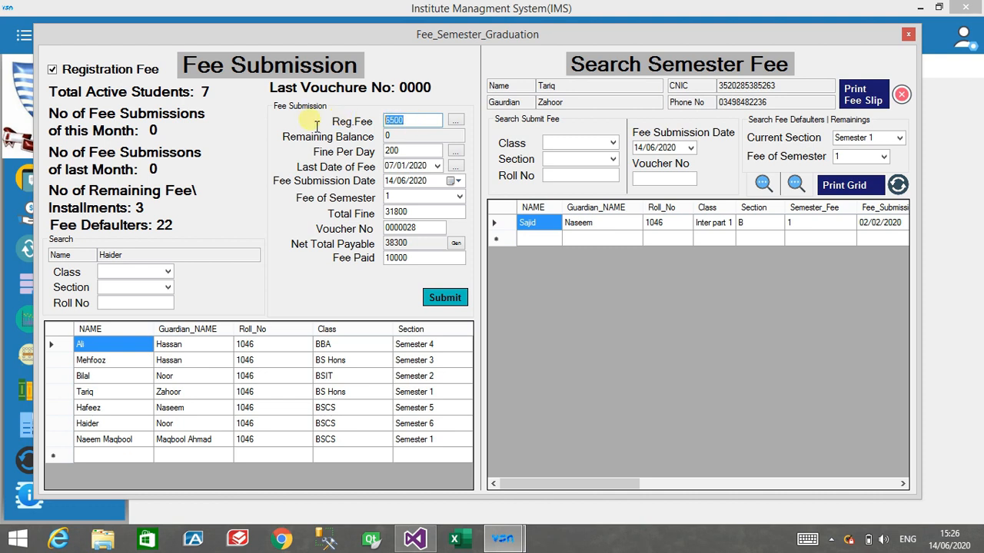
left_click_drag(425, 262, 276, 260)
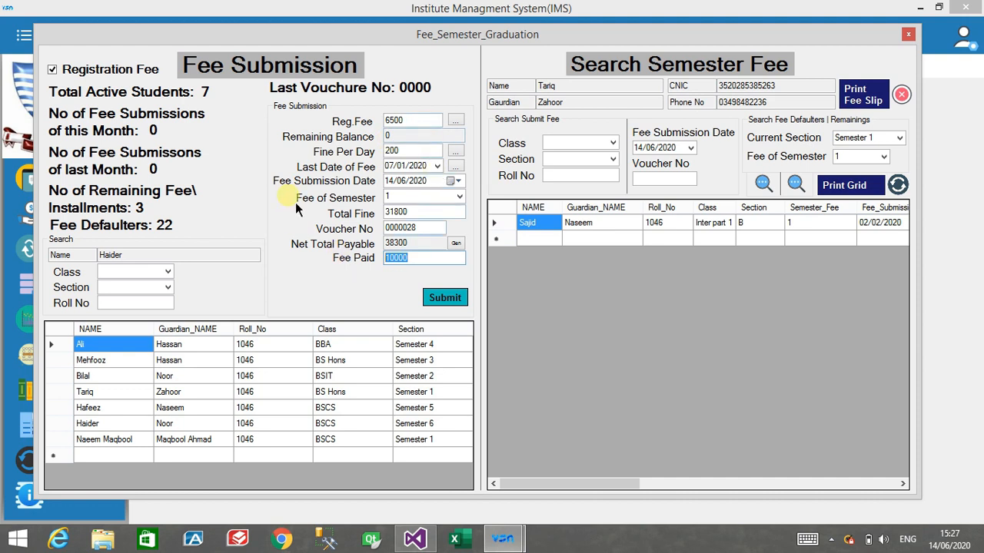
left_click_drag(427, 122, 309, 140)
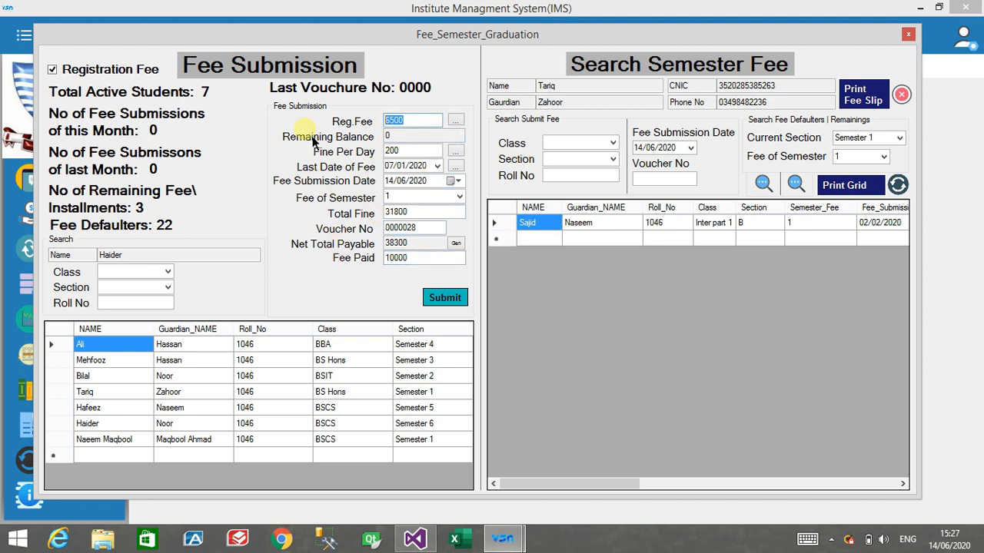
left_click(434, 198)
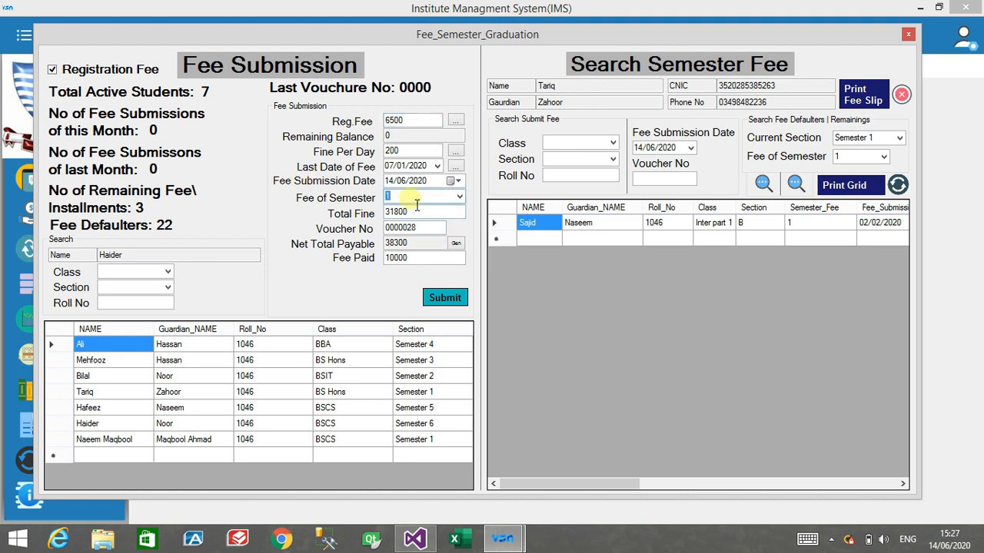
left_click_drag(414, 215, 297, 224)
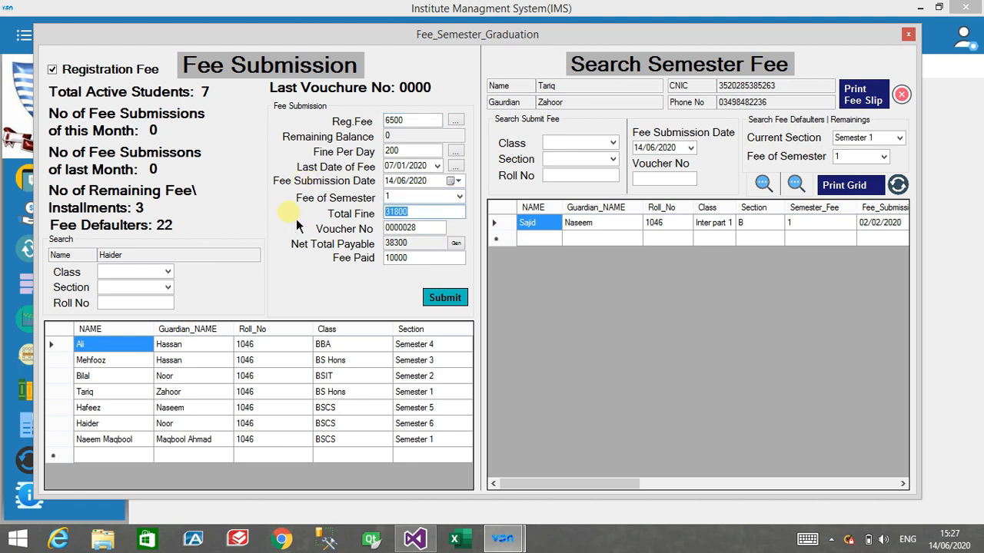
left_click(432, 262)
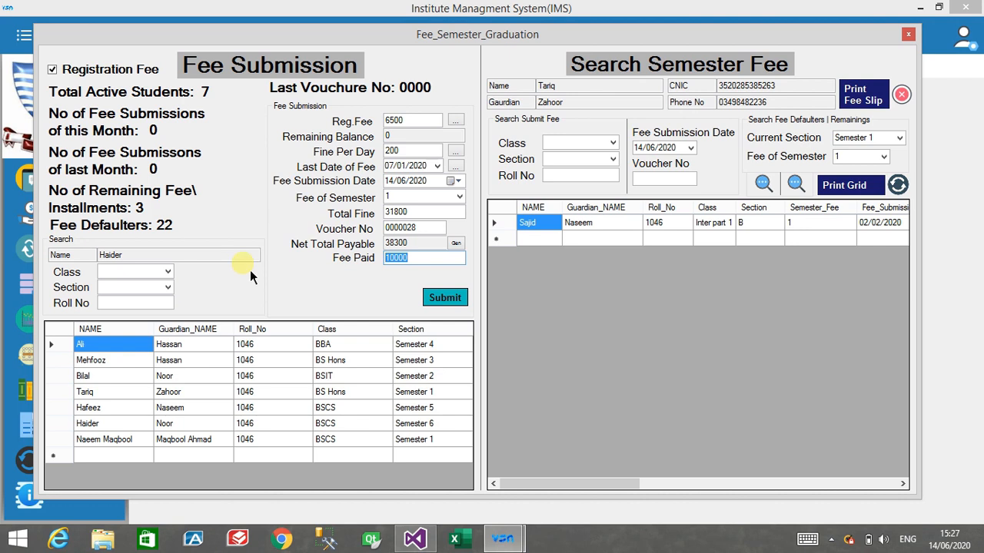
Set the last date of the registration fee to 07/06/2020 and save the updated date
left_click(438, 166)
left_click(536, 185)
left_click(536, 186)
left_click(536, 185)
left_click(535, 186)
left_click(536, 185)
left_click(536, 186)
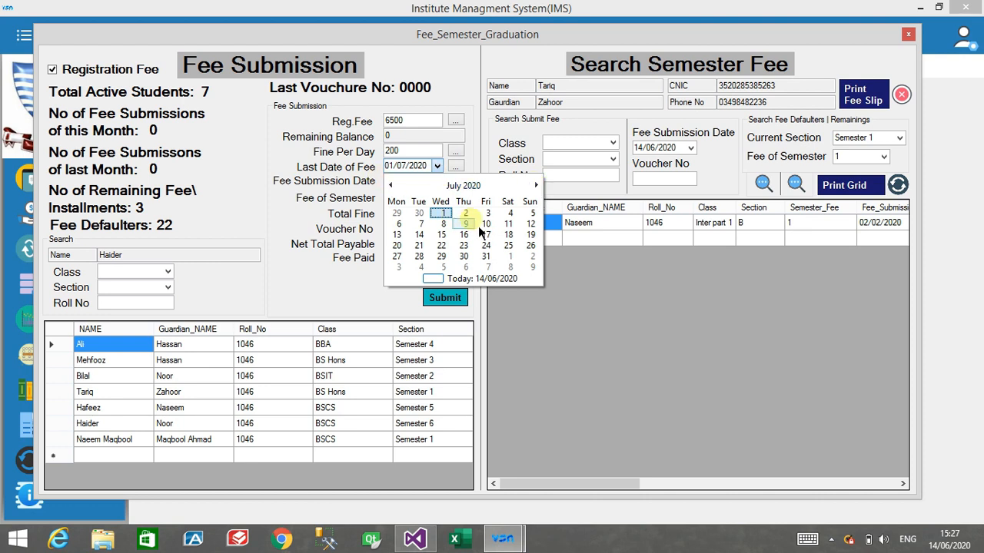
left_click(392, 185)
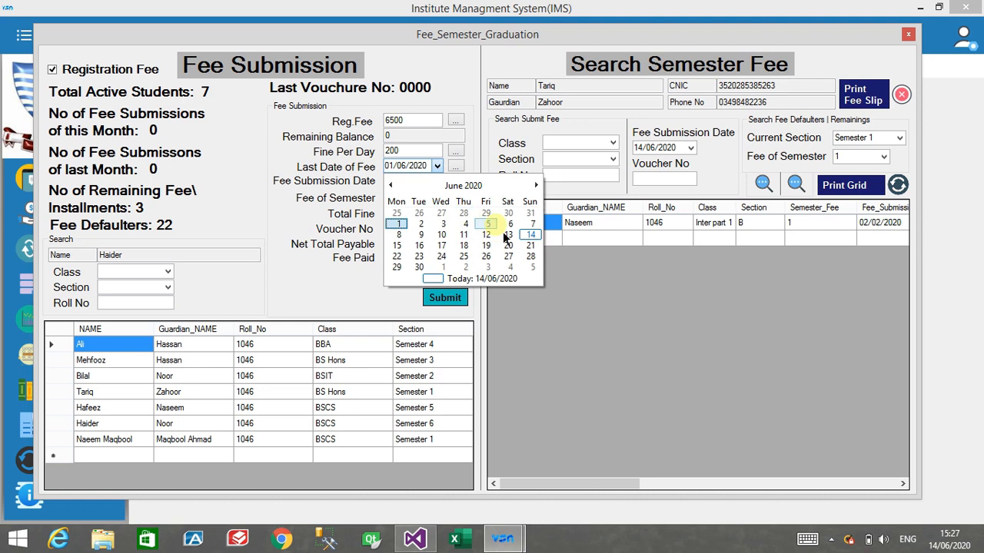
left_click(532, 224)
left_click(455, 167)
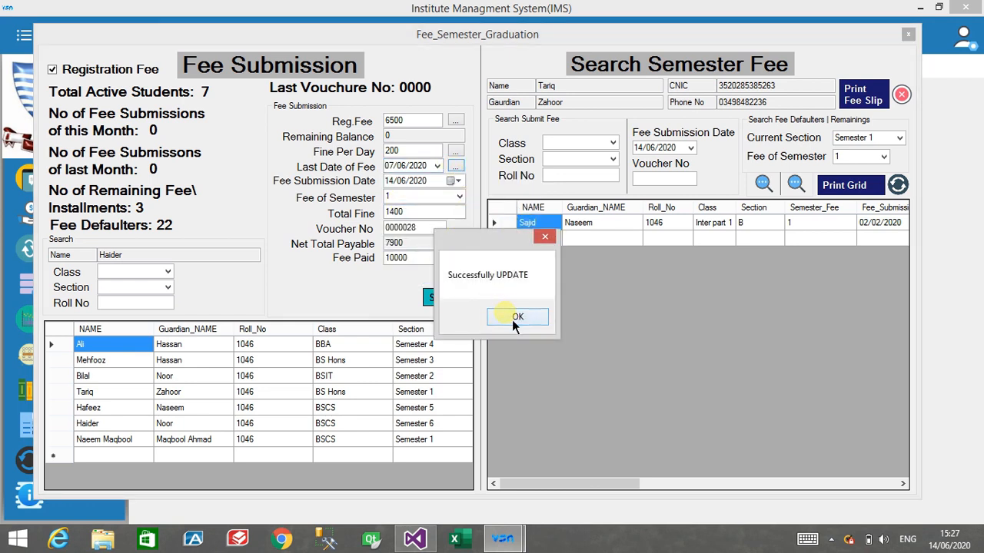
left_click(513, 318)
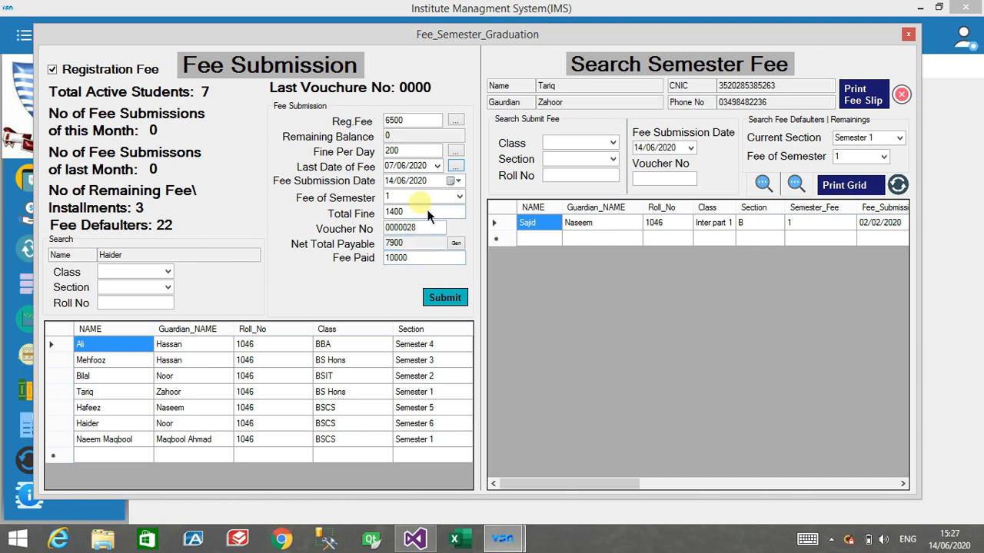